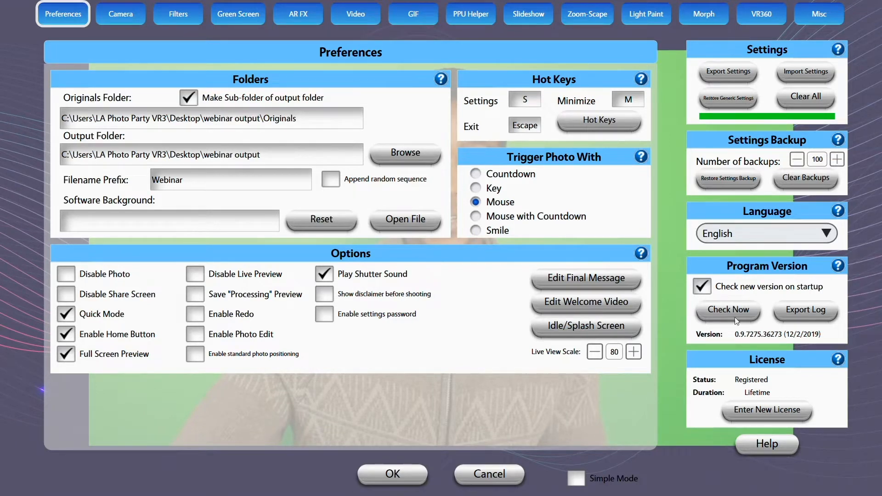
Deactivate the Filters, Green Screen, AR FX, GIF, Slideshow, Zoom-Scape, Light Paint, Morph and VR360 settings tabs, keeping Video active
{"action": "left_click", "coordinate": [819, 14]}
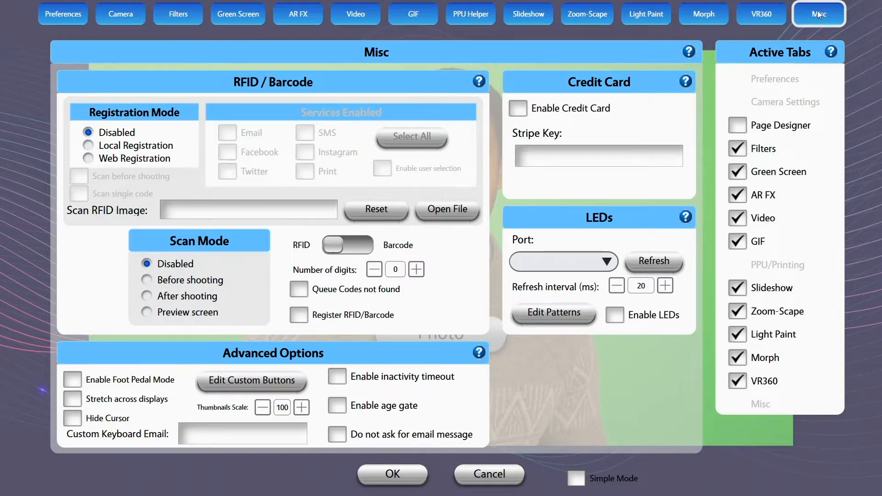
{"action": "left_click", "coordinate": [738, 148]}
{"action": "left_click", "coordinate": [737, 172]}
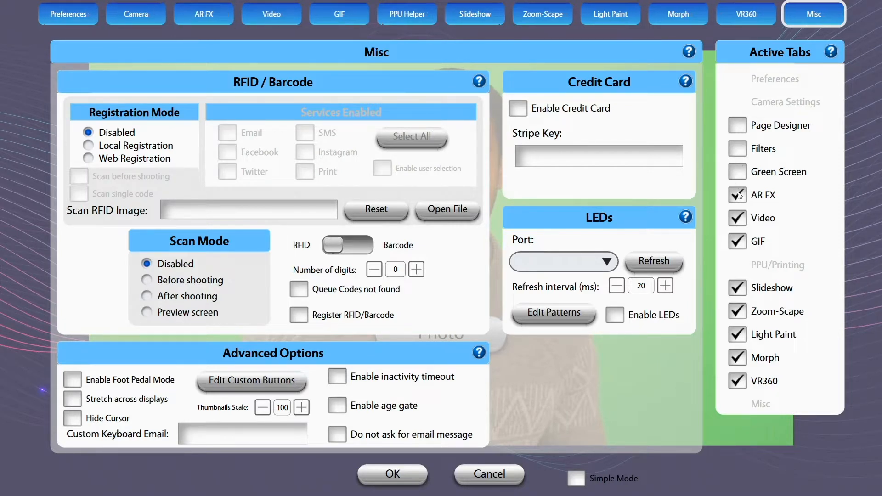
{"action": "left_click", "coordinate": [738, 195]}
{"action": "left_click", "coordinate": [736, 242]}
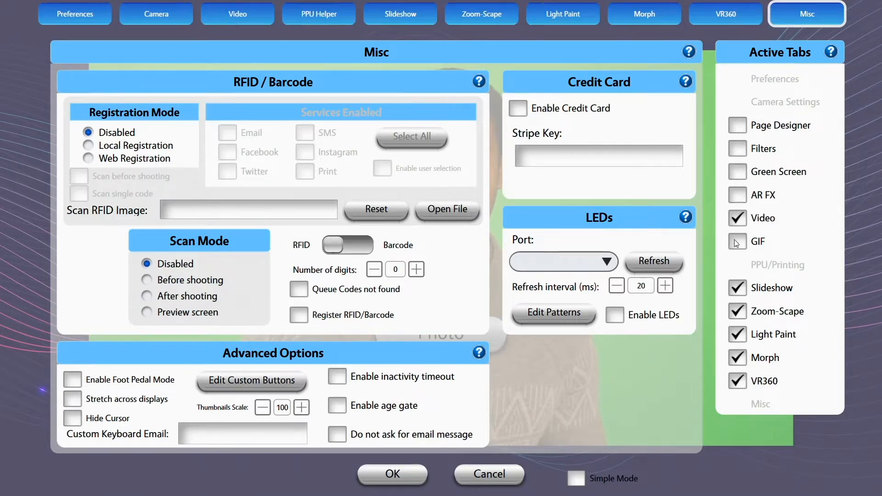
{"action": "left_click", "coordinate": [738, 288]}
{"action": "left_click", "coordinate": [737, 313]}
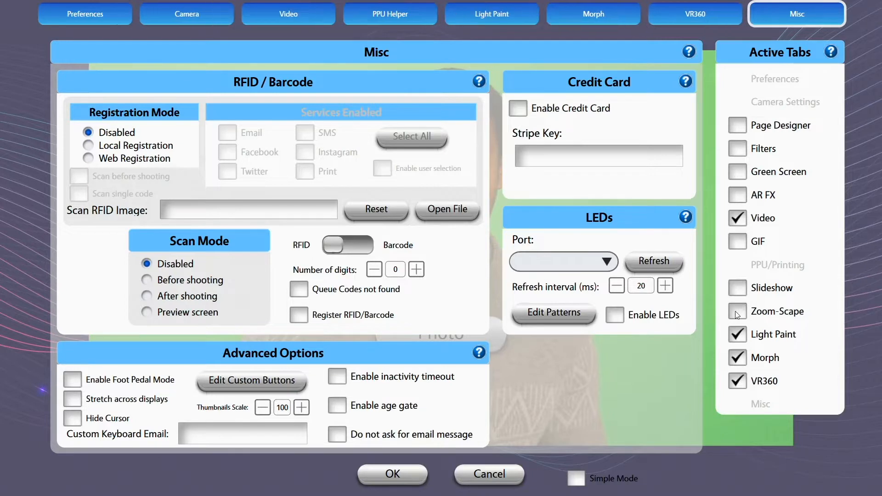
{"action": "left_click", "coordinate": [737, 336]}
{"action": "left_click", "coordinate": [736, 358]}
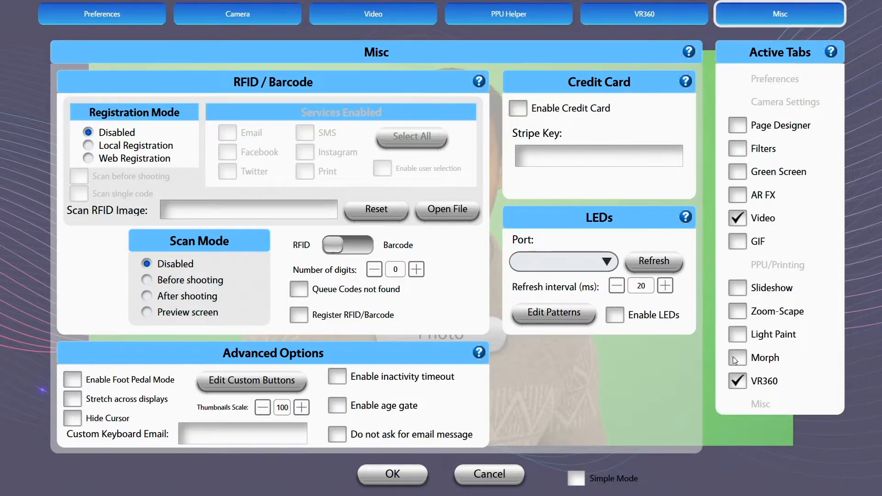
{"action": "left_click", "coordinate": [734, 382]}
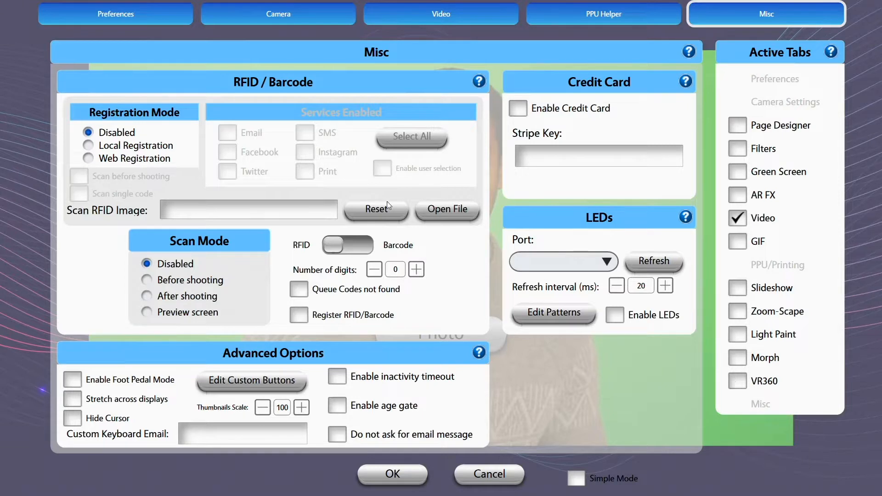
Review the DSLR camera's live view, photo and video exposure settings and its movie setting, and close them without changes
{"action": "left_click", "coordinate": [255, 16]}
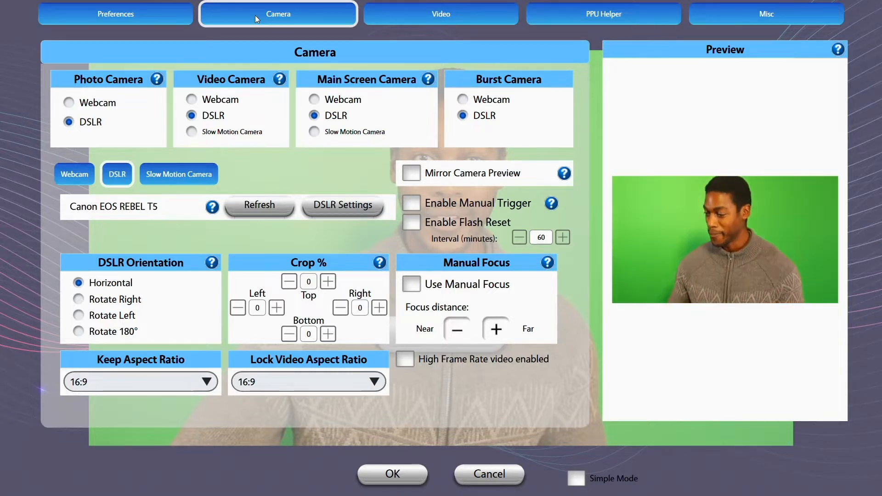
{"action": "left_click", "coordinate": [326, 208]}
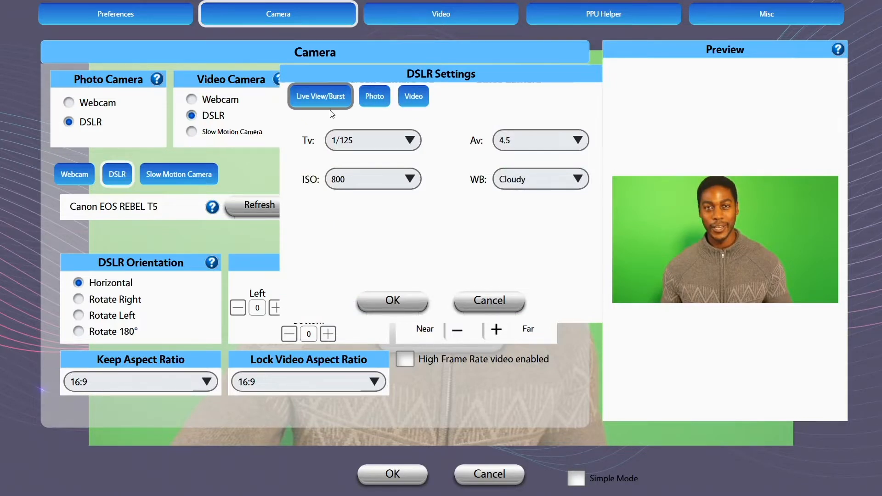
{"action": "left_click", "coordinate": [415, 102]}
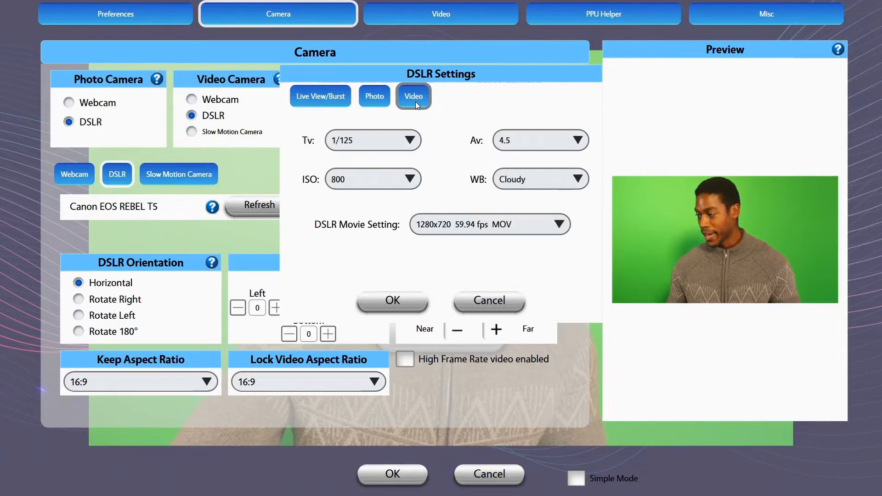
{"action": "left_click", "coordinate": [382, 100]}
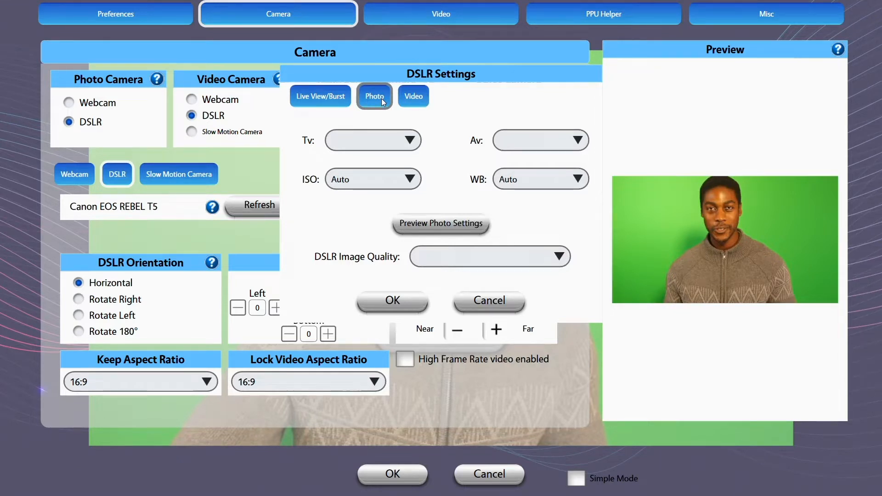
{"action": "left_click", "coordinate": [329, 96]}
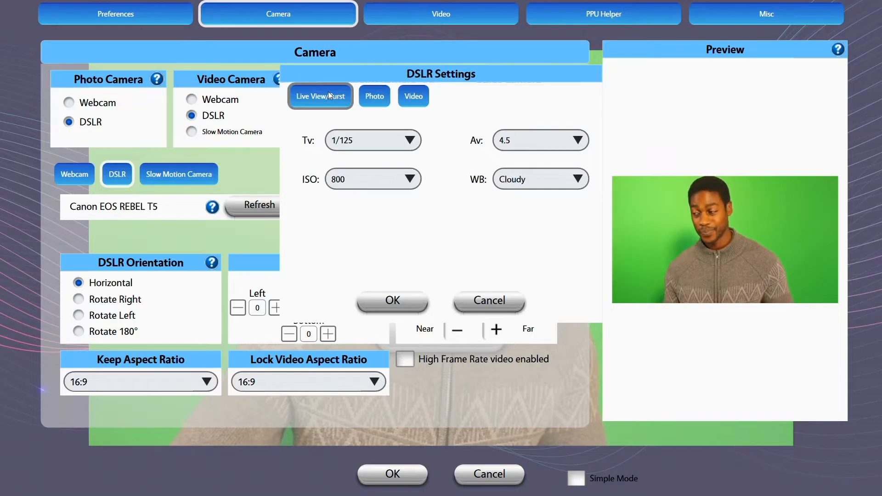
{"action": "left_click", "coordinate": [420, 96]}
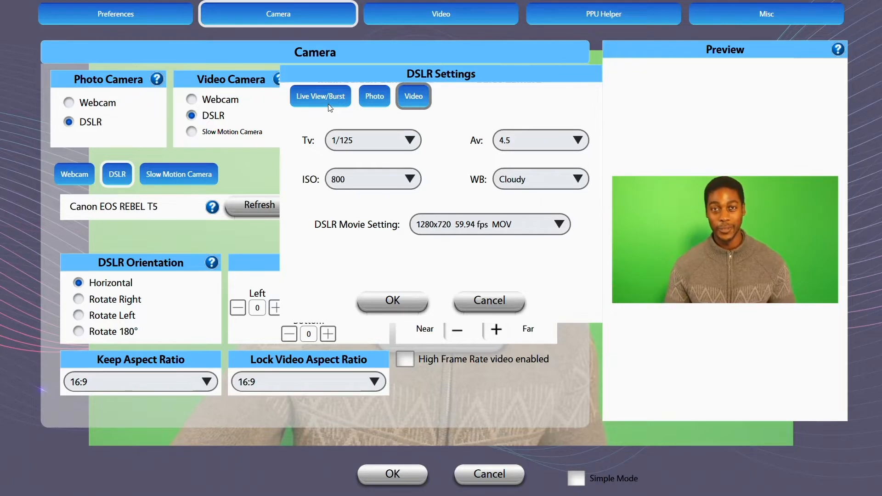
{"action": "left_click", "coordinate": [492, 302]}
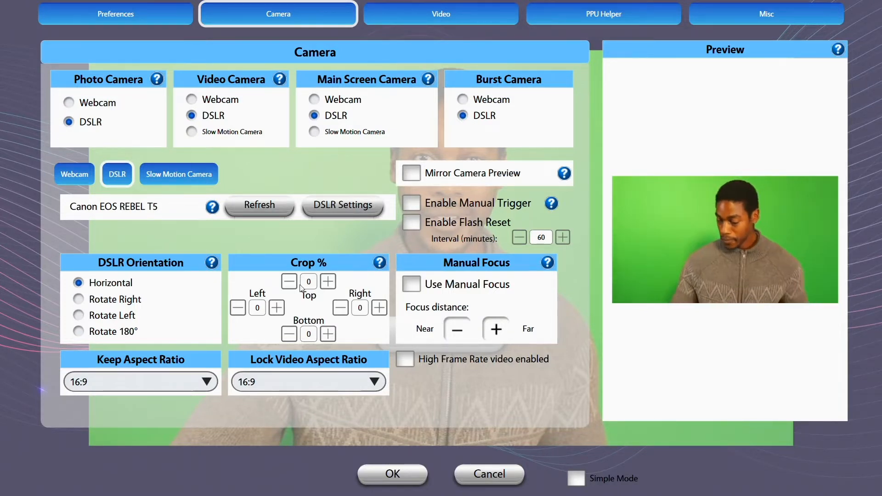
Start a new video question entry named "plain"
{"action": "left_click", "coordinate": [433, 9]}
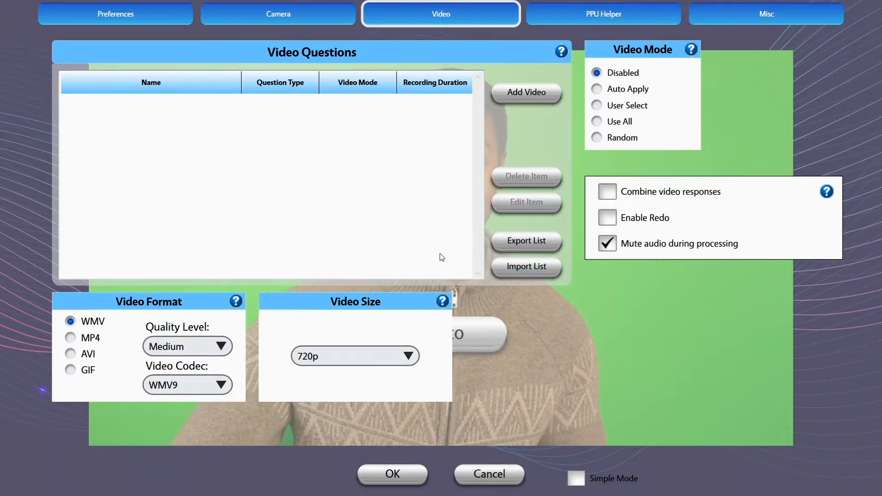
{"action": "left_click", "coordinate": [534, 101]}
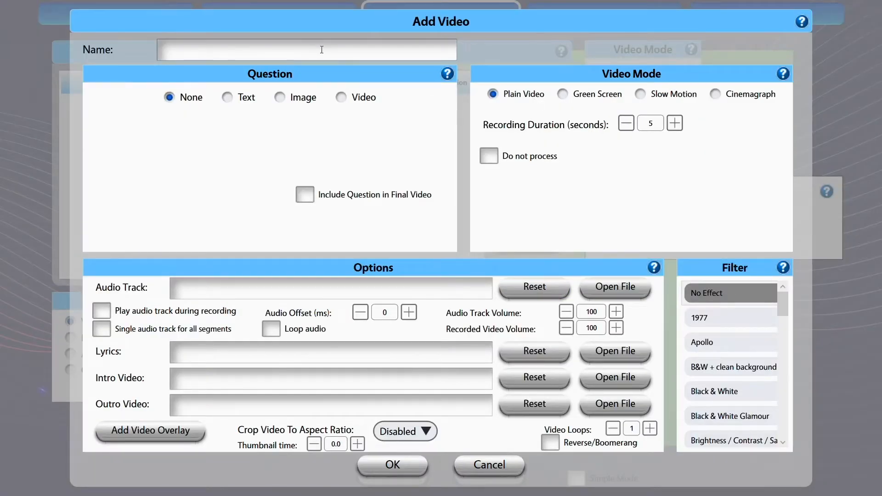
{"action": "type", "text": "plain"}
Give the video the overlay image "Video Overlay v1 - 03252020.png" and the audio track Music.wav
{"action": "left_click", "coordinate": [168, 430]}
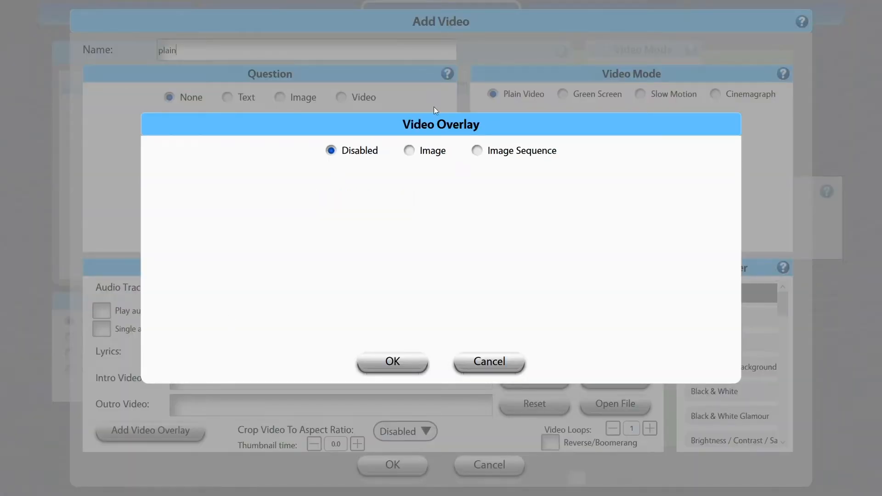
{"action": "left_click", "coordinate": [409, 151]}
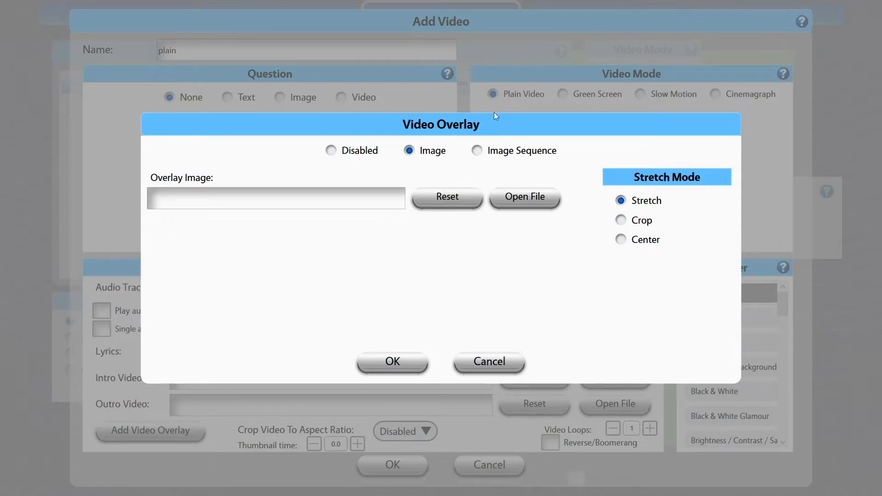
{"action": "left_click", "coordinate": [530, 202]}
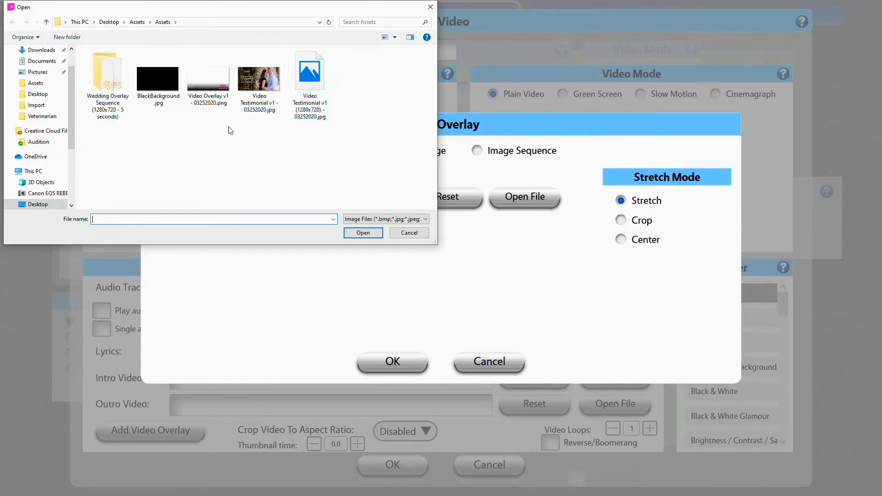
{"action": "left_click", "coordinate": [218, 107]}
{"action": "double_click", "coordinate": [218, 107]}
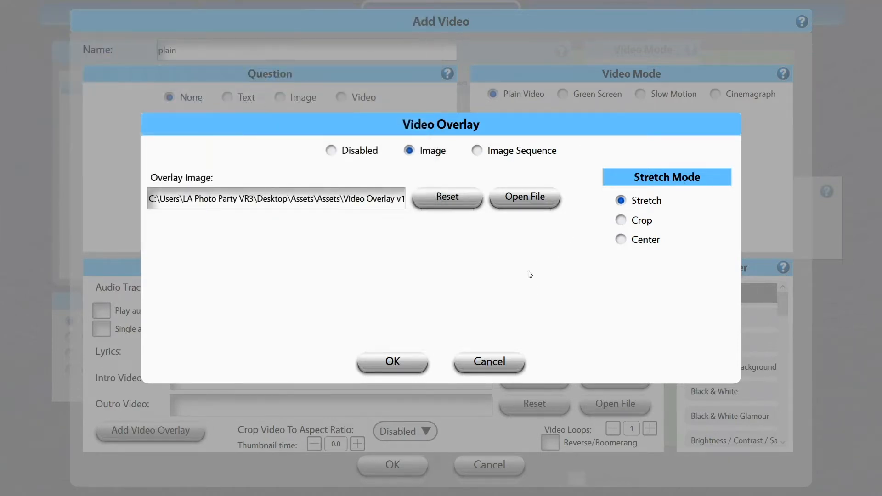
{"action": "left_click", "coordinate": [405, 361]}
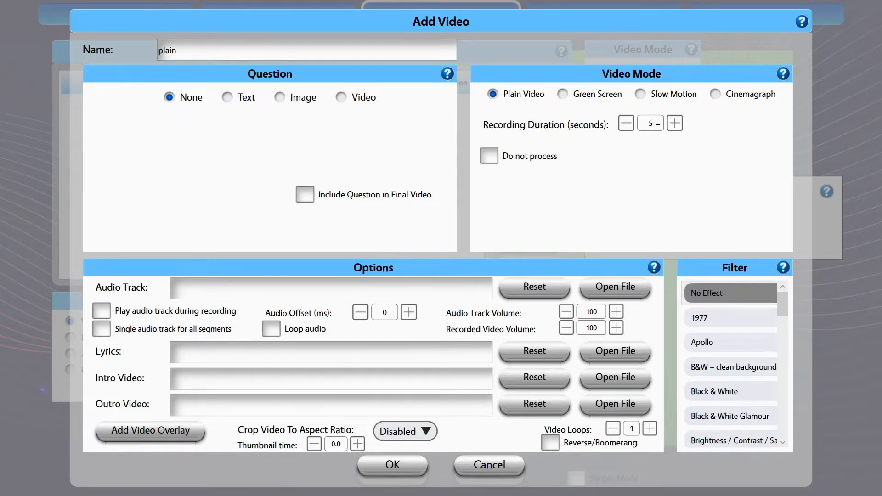
{"action": "left_click", "coordinate": [608, 287]}
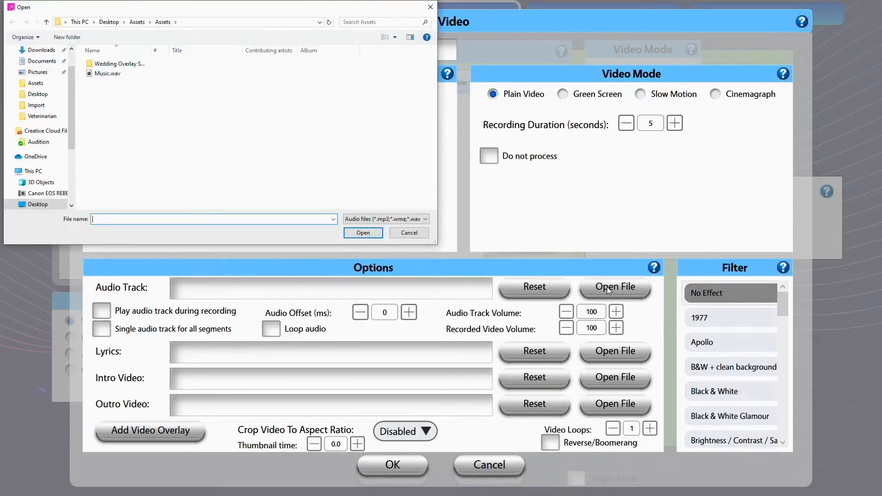
{"action": "double_click", "coordinate": [99, 74]}
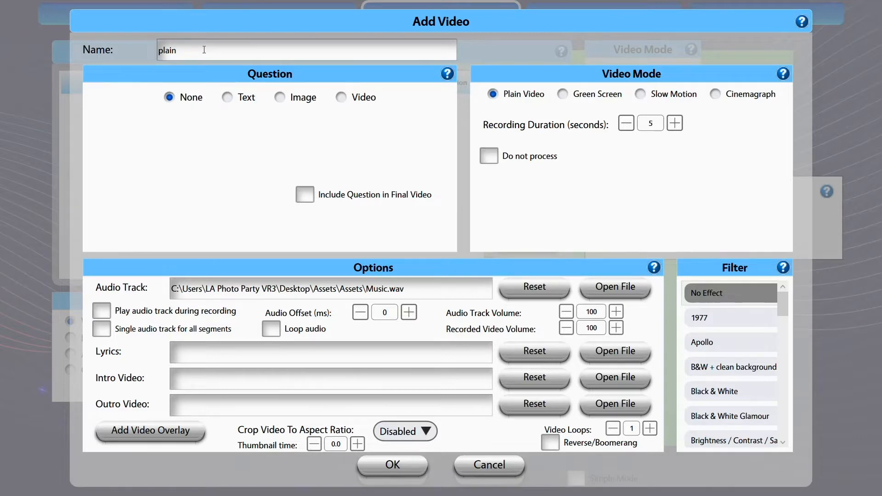
Review the entry's name, recording duration, audio track and overlay image file, leaving the overlay settings without saving
{"action": "left_click", "coordinate": [187, 53]}
{"action": "double_click", "coordinate": [652, 123]}
{"action": "double_click", "coordinate": [381, 287]}
{"action": "left_click_drag", "start_coordinate": [366, 288], "coordinate": [411, 293]}
{"action": "left_click", "coordinate": [411, 293]}
{"action": "left_click", "coordinate": [141, 437]}
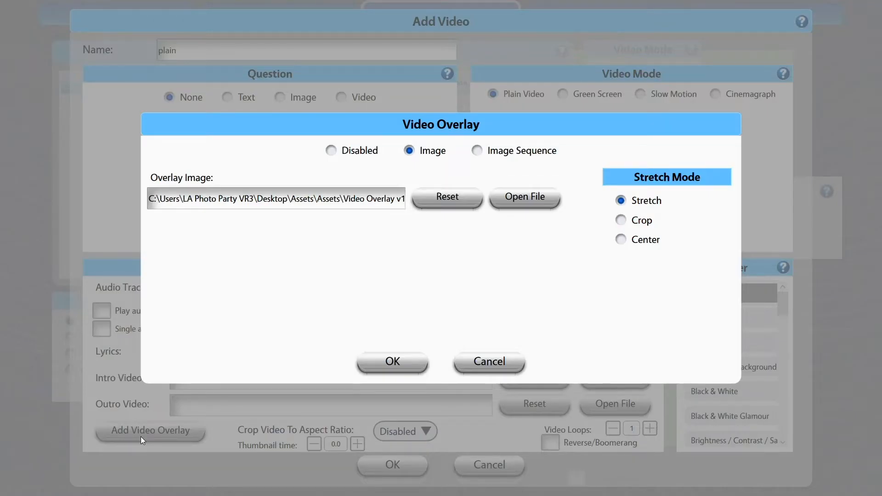
{"action": "left_click", "coordinate": [538, 190]}
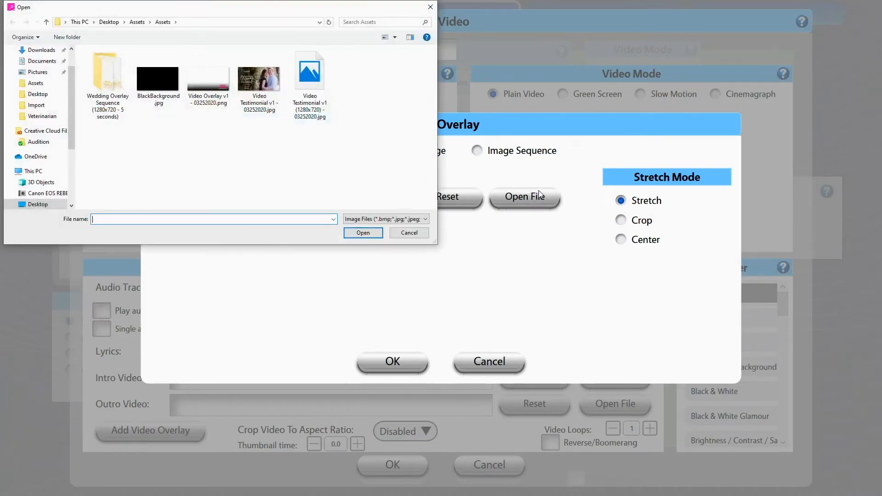
{"action": "left_click", "coordinate": [206, 99]}
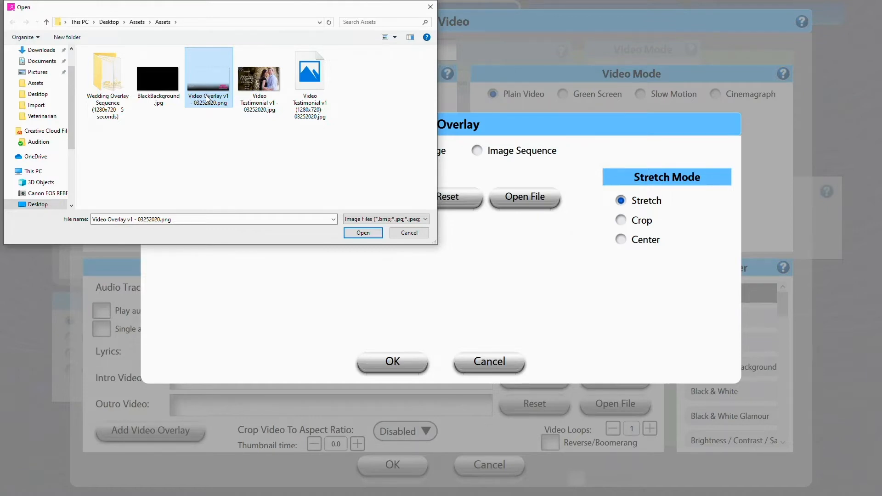
{"action": "key", "text": "Return"}
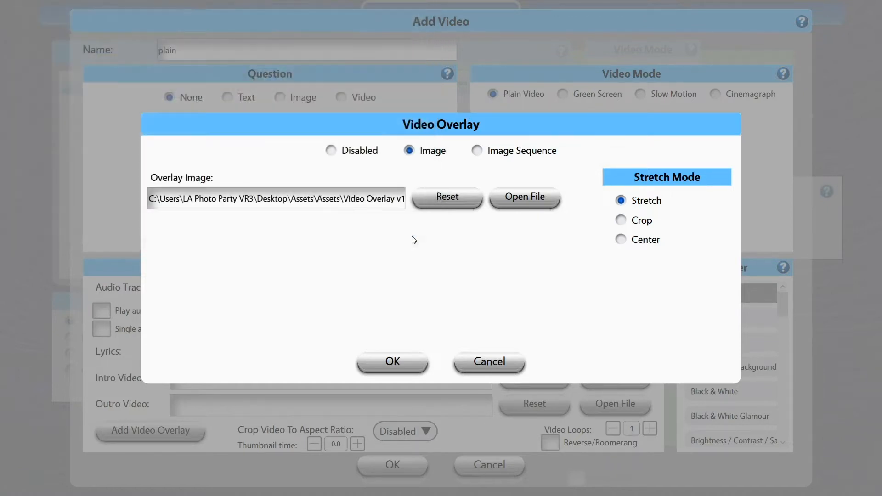
{"action": "left_click", "coordinate": [480, 372]}
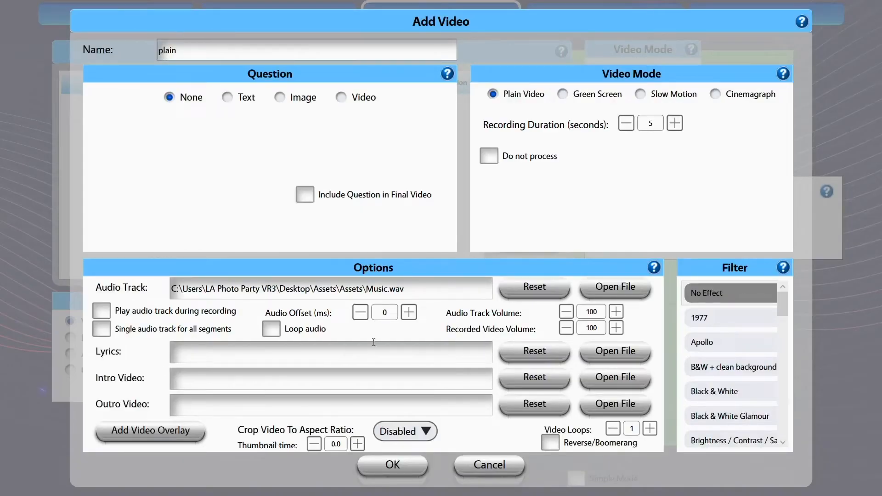
Save the "plain" video entry, set the video mode to Auto Apply for it and confirm the settings
{"action": "left_click", "coordinate": [392, 471]}
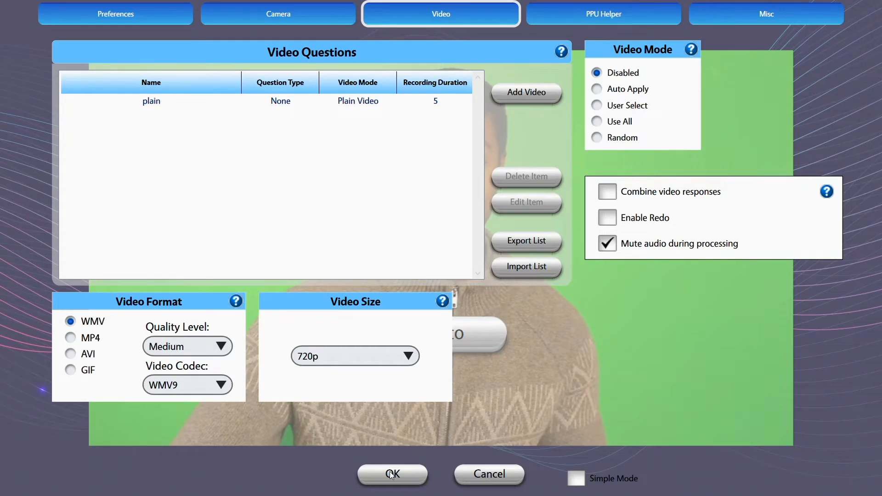
{"action": "left_click", "coordinate": [251, 99]}
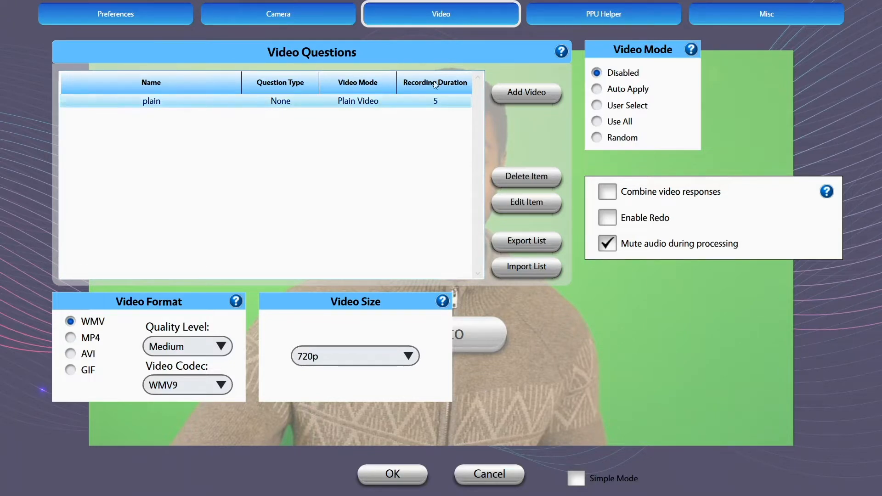
{"action": "left_click", "coordinate": [597, 89]}
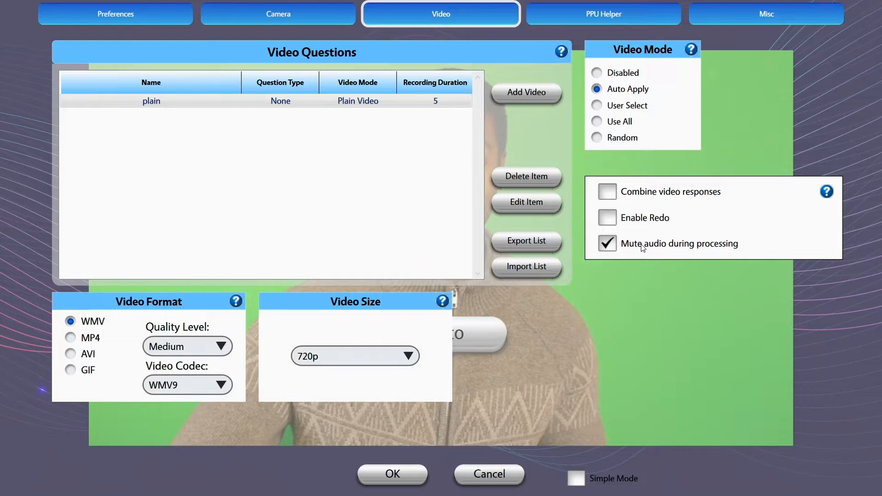
{"action": "left_click", "coordinate": [393, 474]}
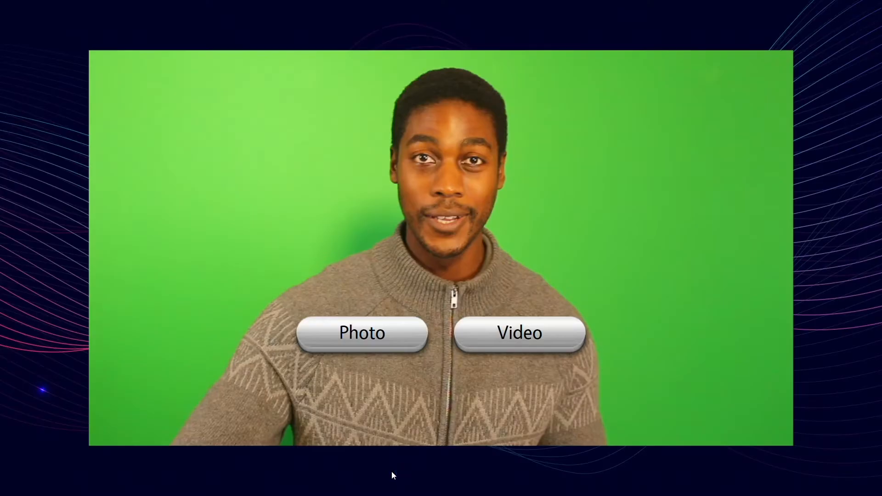
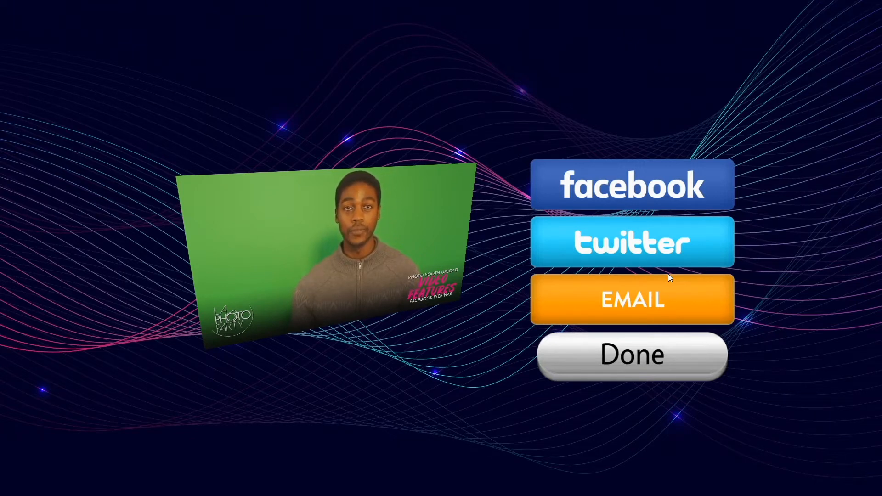
Finish the sharing screen, switch to the Photo Party Upload workstation and open the most recent video in the gallery
{"action": "left_click", "coordinate": [615, 371]}
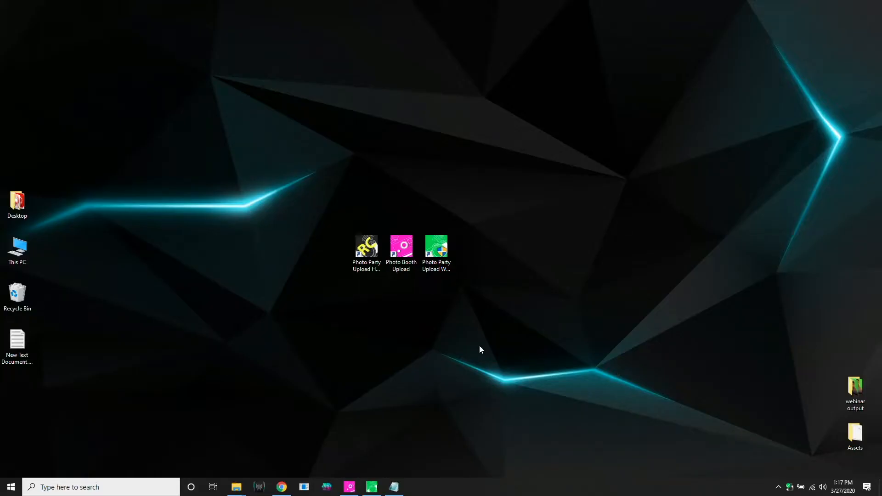
{"action": "left_click", "coordinate": [371, 488]}
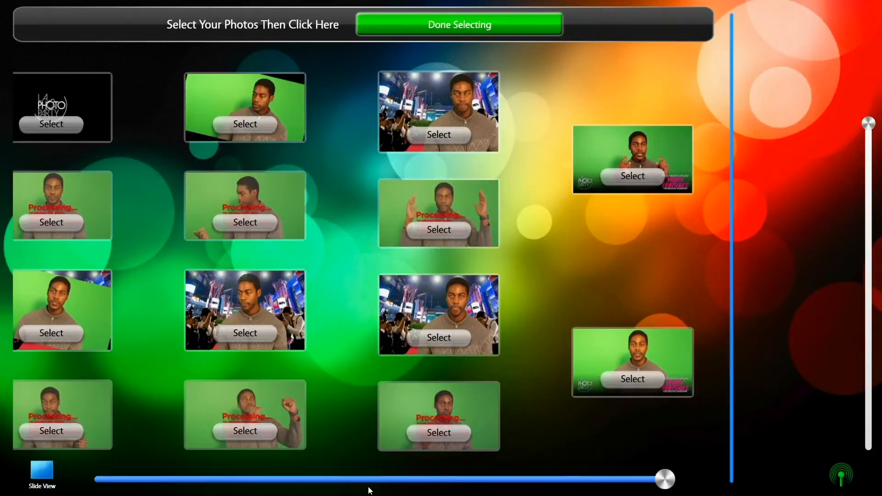
{"action": "left_click", "coordinate": [607, 346]}
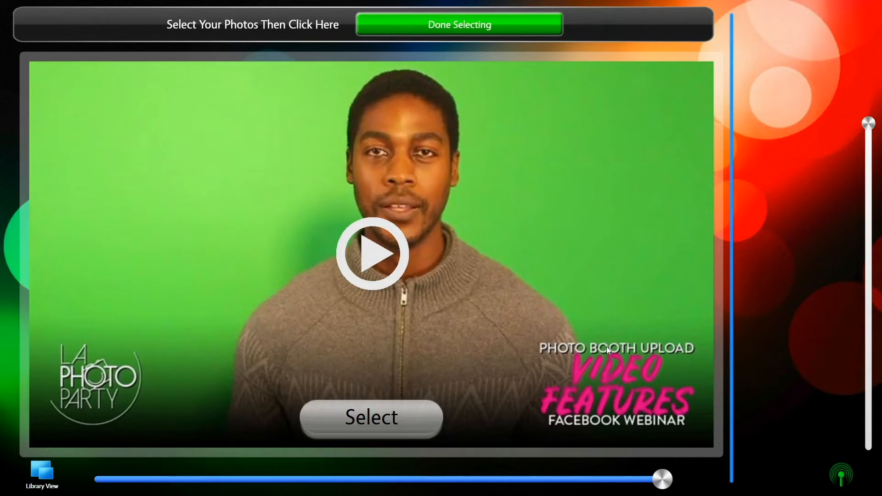
Play the open most recent video, then return from the desktop to the Photo Party Upload gallery
{"action": "left_click", "coordinate": [379, 249]}
{"action": "key", "text": "super+d"}
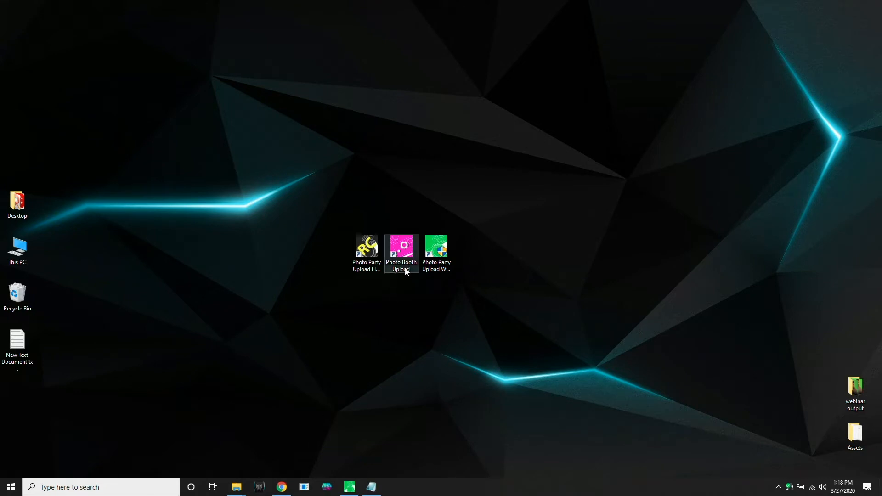
{"action": "left_click", "coordinate": [353, 488]}
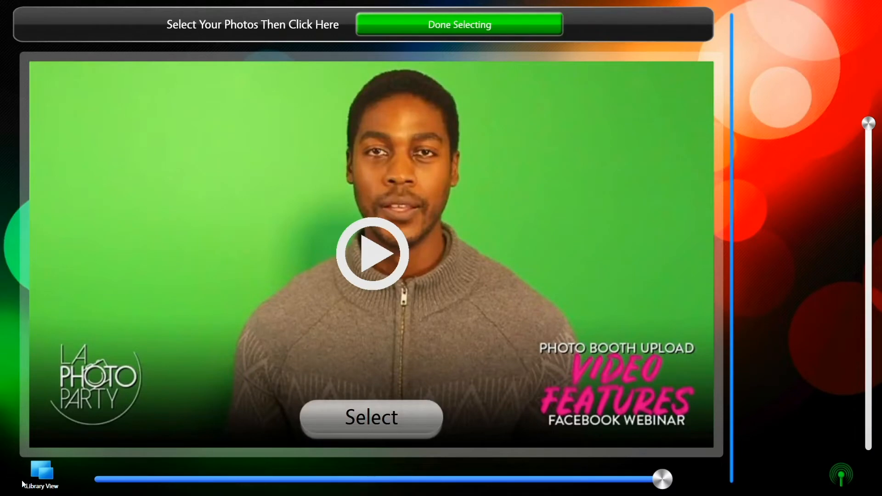
From the library view, open the "Processing..." video with both hands raised, select it and finish without choosing a sharing option
{"action": "left_click", "coordinate": [48, 477]}
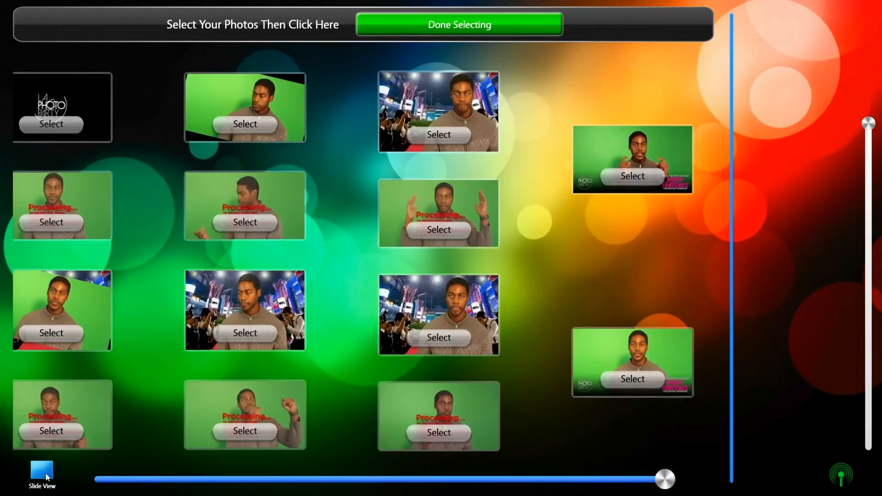
{"action": "left_click", "coordinate": [417, 202]}
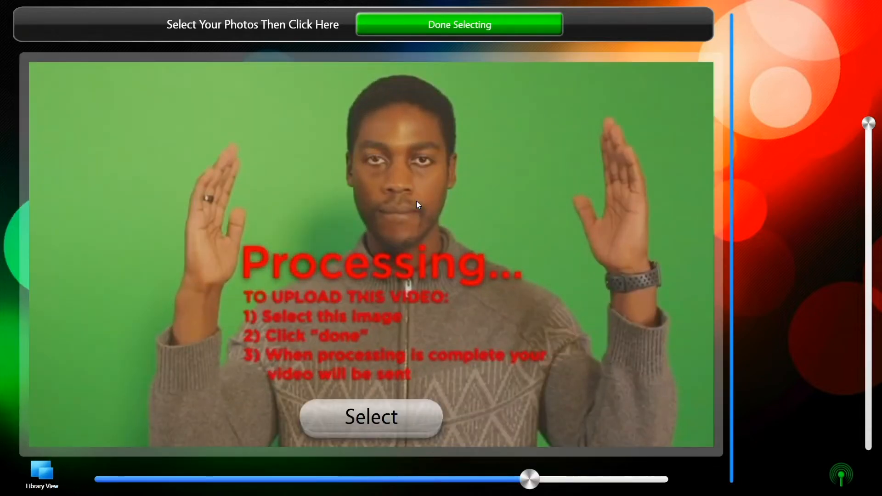
{"action": "left_click", "coordinate": [371, 416]}
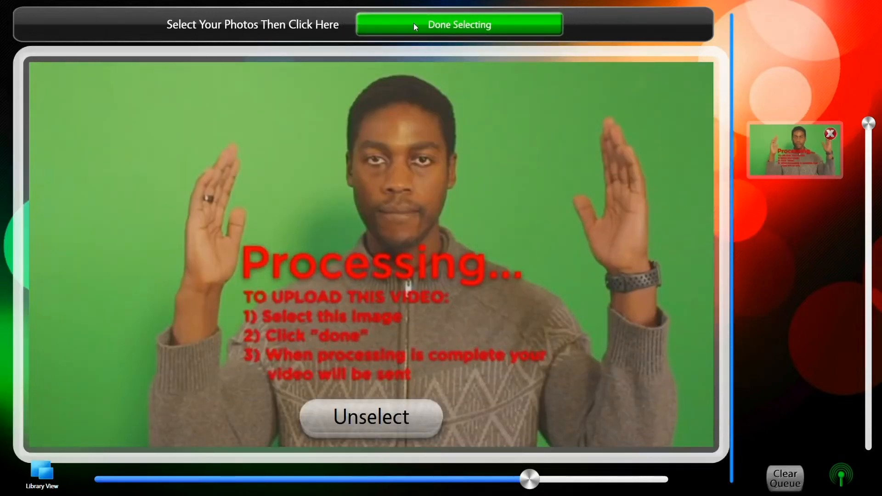
{"action": "left_click", "coordinate": [413, 23]}
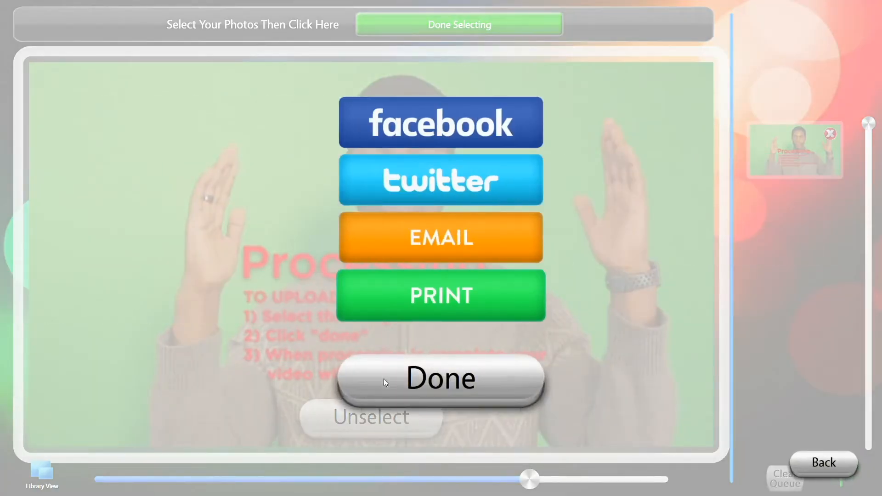
{"action": "left_click", "coordinate": [384, 379]}
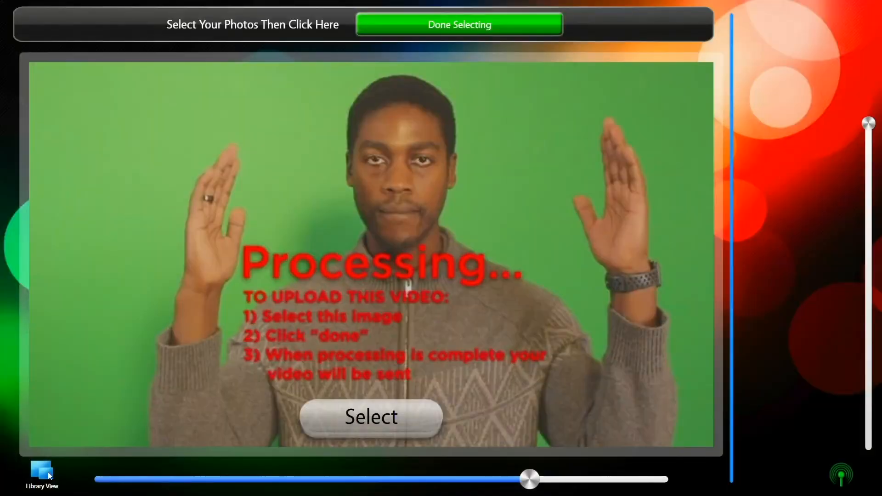
{"action": "left_click", "coordinate": [50, 476]}
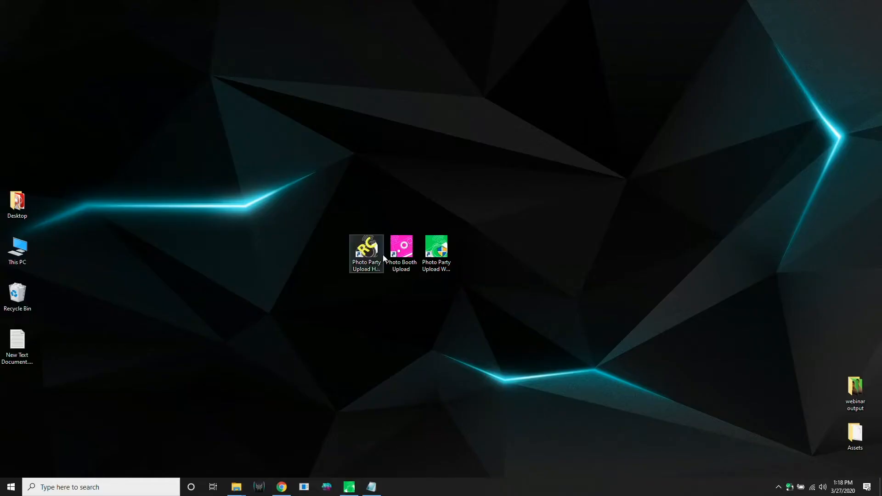
Switch to Photo Booth Upload and review the "plain" video entry's settings, leaving them without saving
{"action": "left_click", "coordinate": [402, 260]}
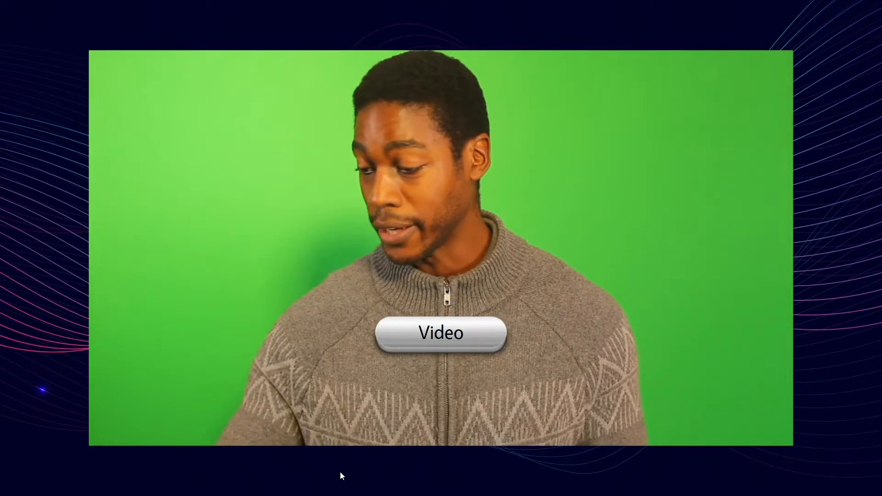
{"action": "key", "text": "s"}
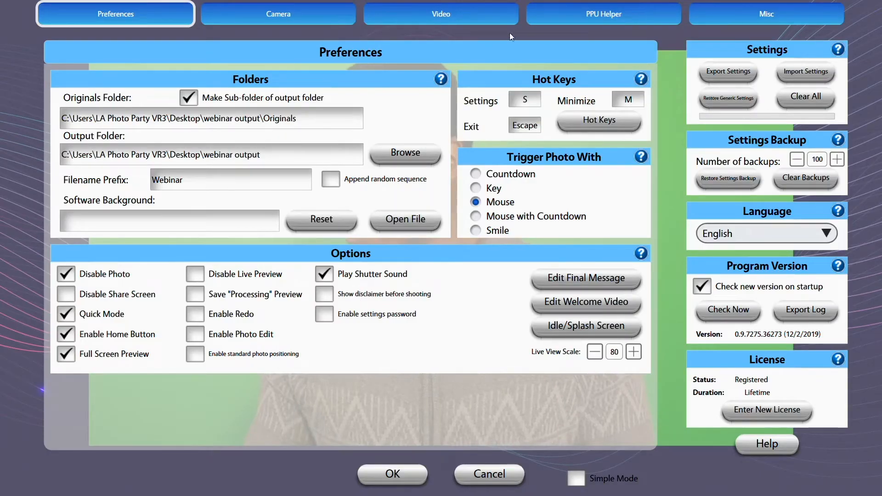
{"action": "left_click", "coordinate": [478, 16]}
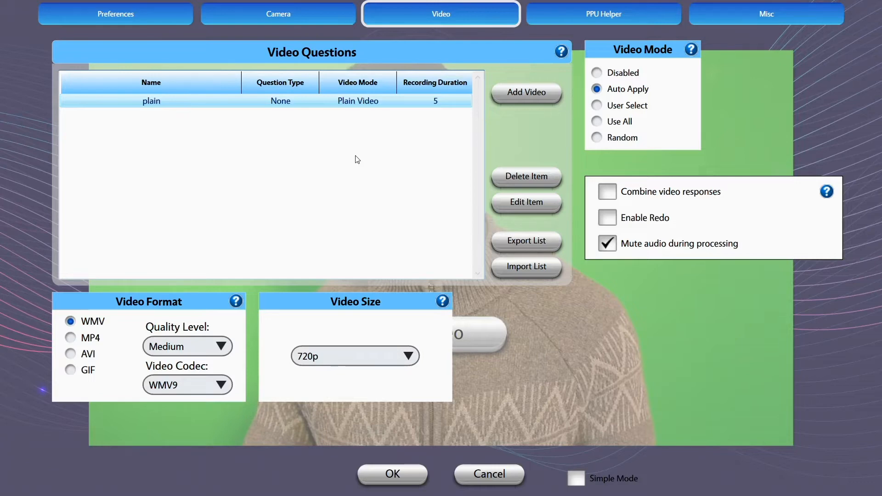
{"action": "double_click", "coordinate": [324, 107]}
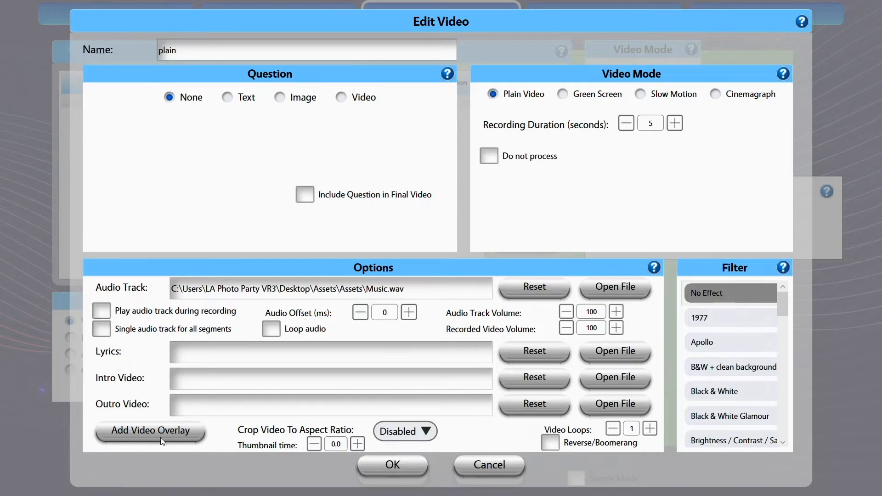
{"action": "left_click", "coordinate": [489, 463]}
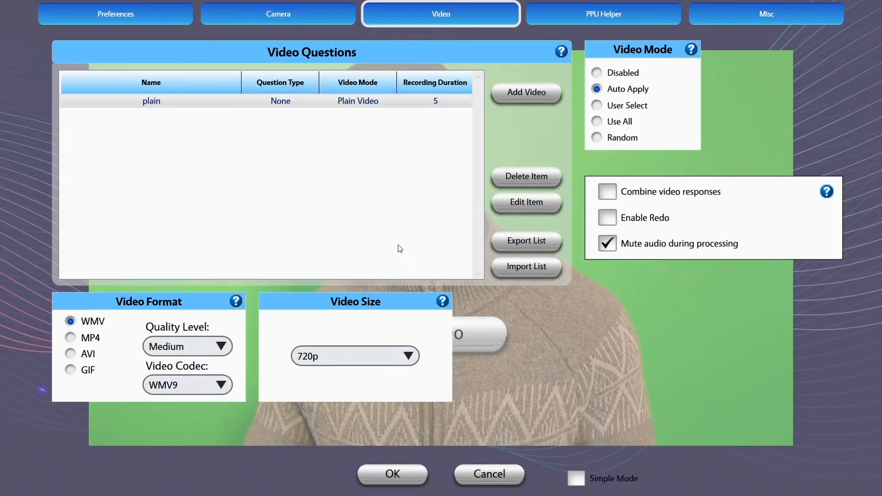
{"action": "left_click", "coordinate": [510, 480]}
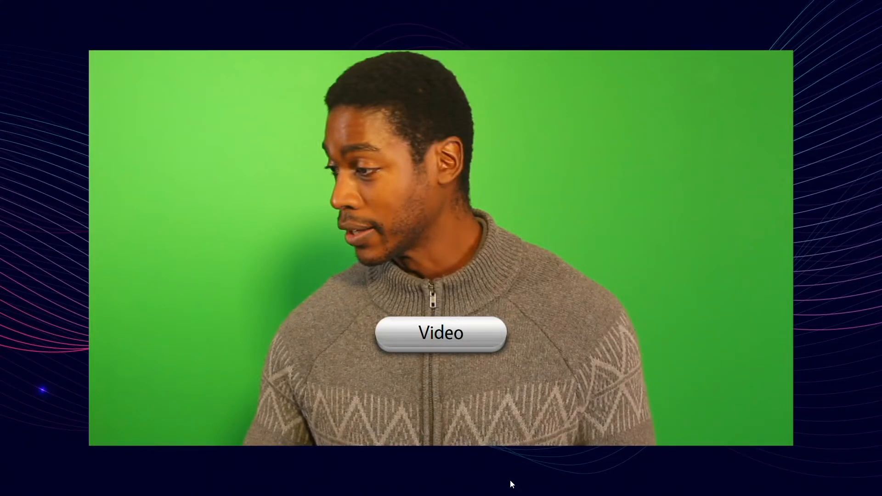
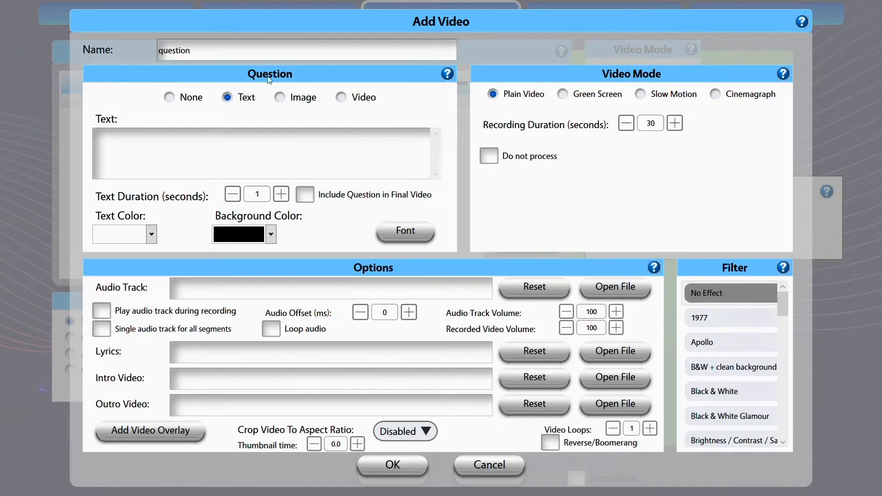
Make the "question" entry an Image question using the file "Video Testimonial v1 - 03252020.jpg"
{"action": "left_click", "coordinate": [281, 98]}
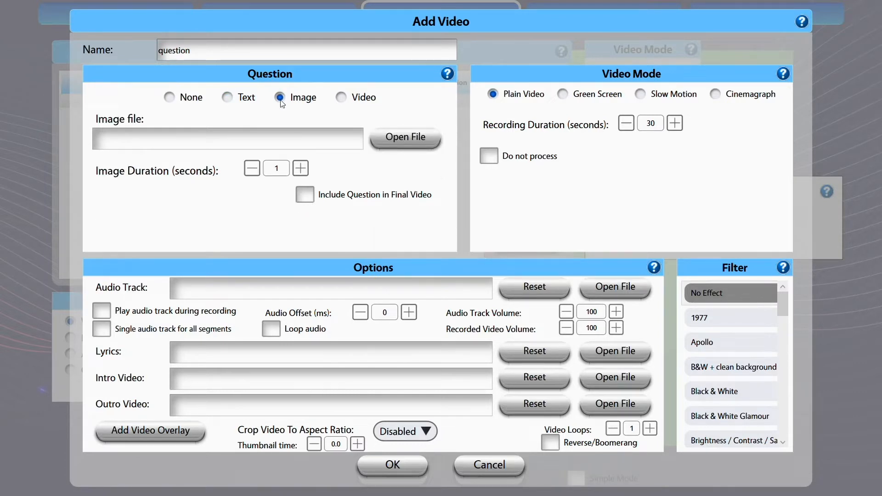
{"action": "left_click", "coordinate": [401, 139]}
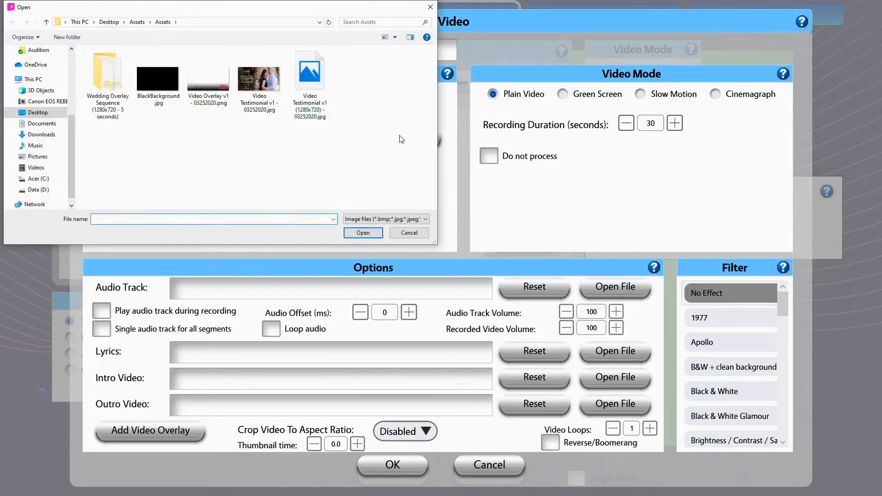
{"action": "double_click", "coordinate": [263, 91]}
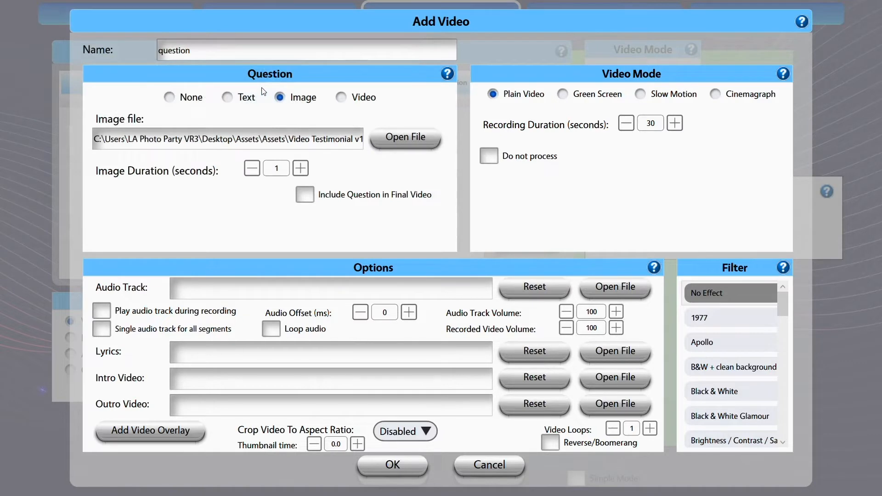
Set the image duration to 6 seconds and recording duration to 5 seconds, and include the question in the final video
{"action": "double_click", "coordinate": [277, 170]}
{"action": "type", "text": "6"}
{"action": "double_click", "coordinate": [650, 122]}
{"action": "type", "text": "5"}
{"action": "left_click", "coordinate": [305, 197]}
Give the "question" entry the audio track Music.wav and save the entry
{"action": "left_click", "coordinate": [621, 285]}
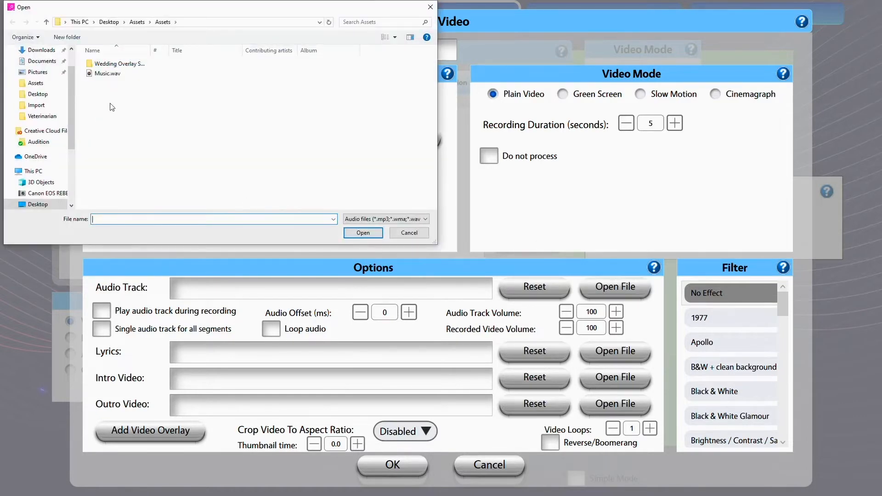
{"action": "double_click", "coordinate": [98, 75]}
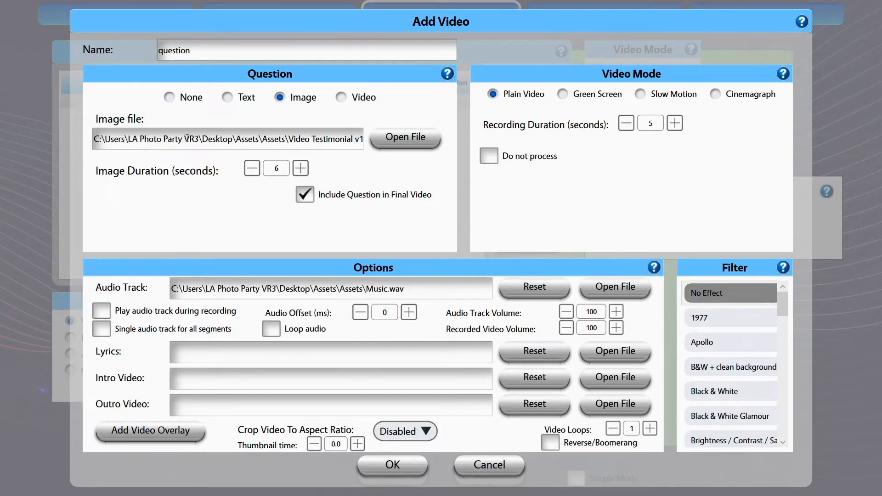
{"action": "double_click", "coordinate": [188, 51]}
{"action": "left_click", "coordinate": [219, 45]}
{"action": "left_click", "coordinate": [379, 467]}
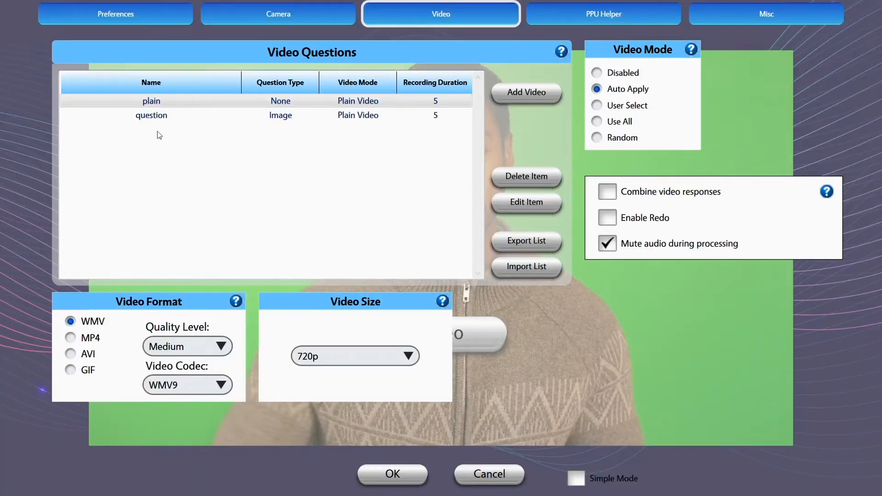
Set the video mode to User Select and select the "question" entry in the list
{"action": "left_click", "coordinate": [155, 118]}
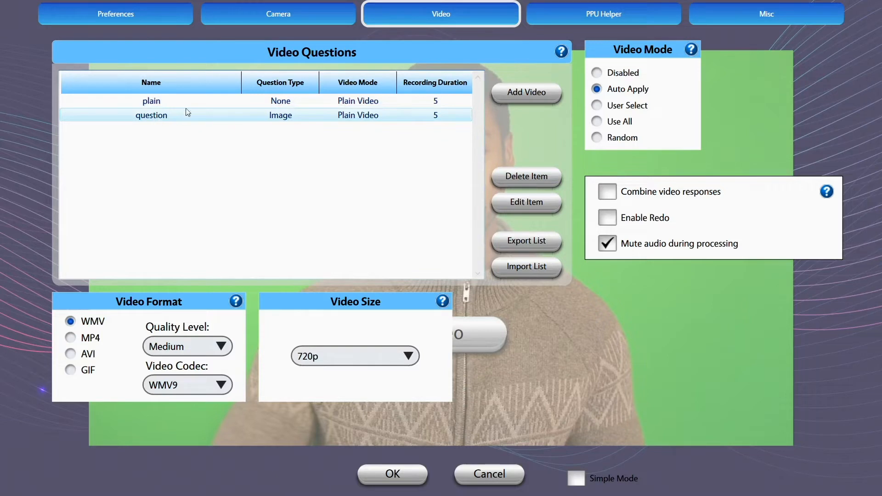
{"action": "left_click", "coordinate": [597, 107]}
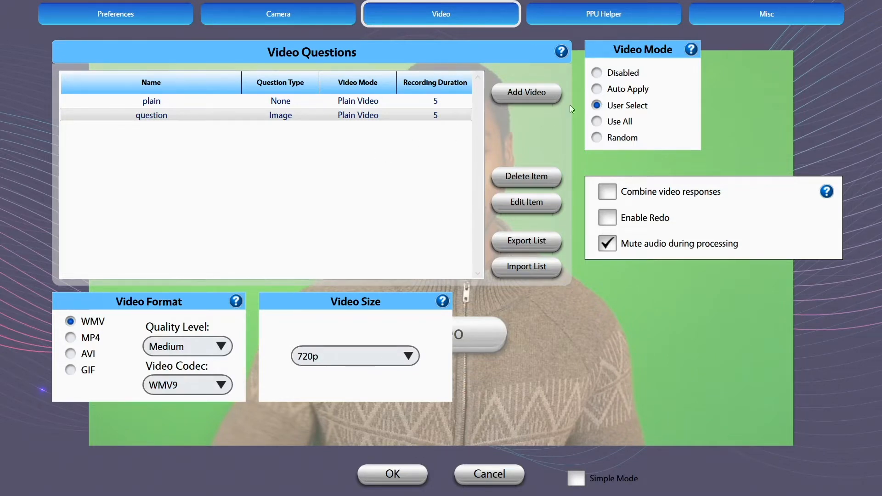
{"action": "left_click", "coordinate": [394, 118]}
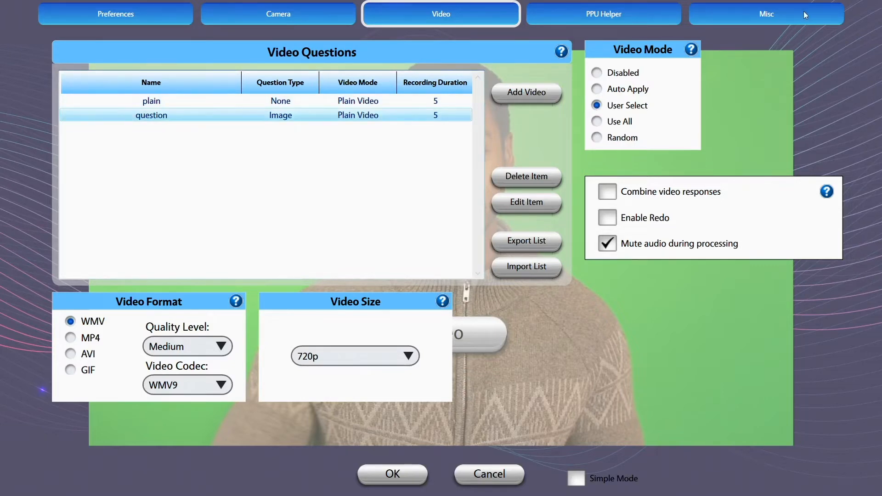
Turn off Disable Photo in the preferences and confirm the settings
{"action": "left_click", "coordinate": [177, 13]}
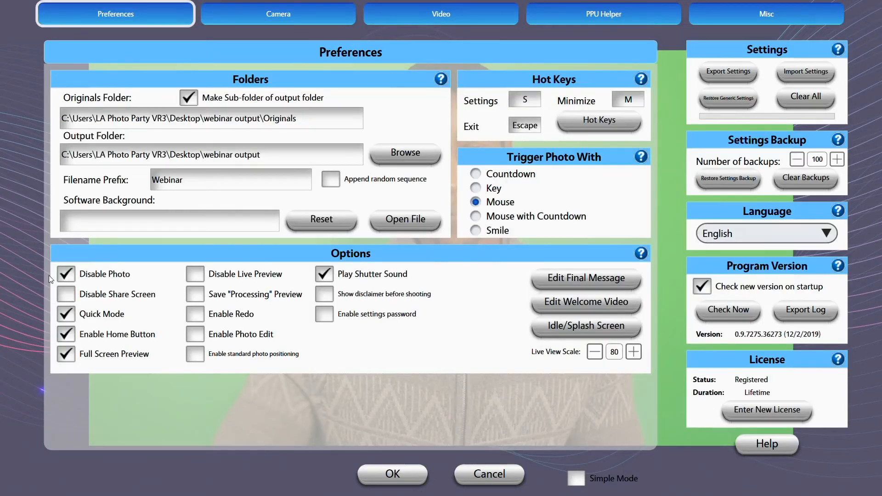
{"action": "left_click", "coordinate": [476, 14]}
{"action": "left_click", "coordinate": [377, 475]}
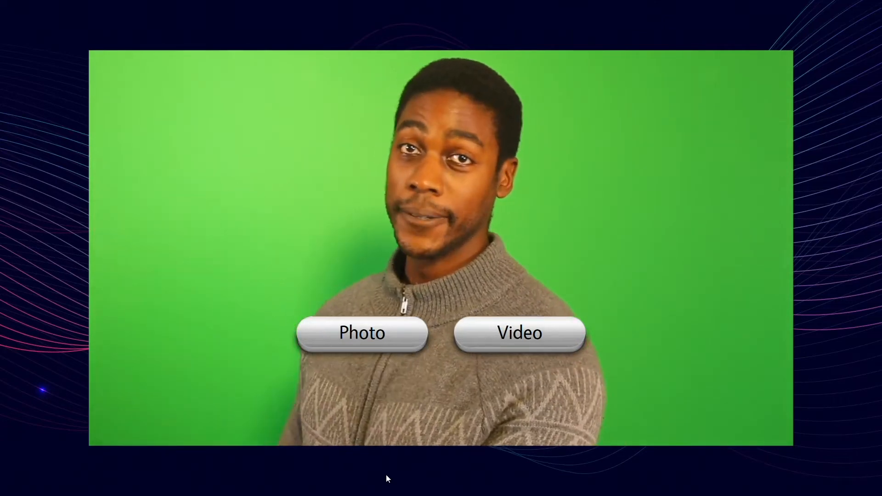
Reopen the settings to review the video entries and the selected video mode, then close them
{"action": "key", "text": "s"}
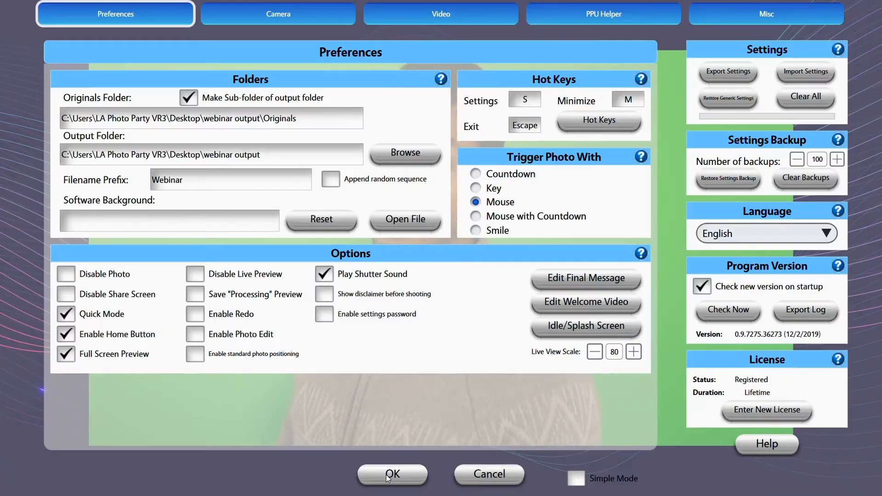
{"action": "left_click", "coordinate": [480, 13]}
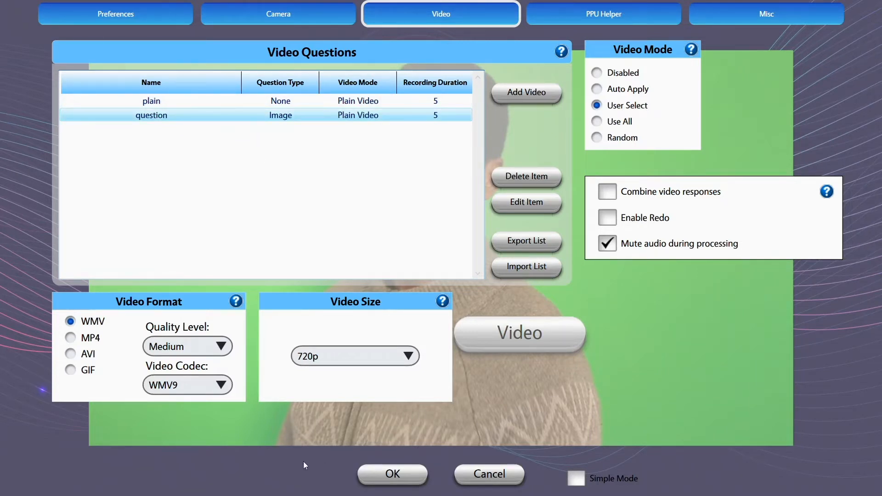
{"action": "left_click", "coordinate": [394, 474]}
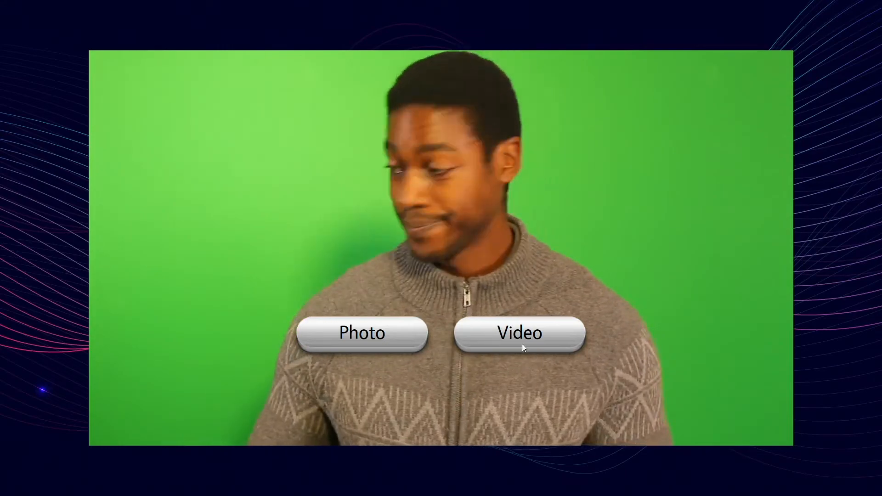
Start a video session, choosing and accepting the "question" entry
{"action": "left_click", "coordinate": [517, 339]}
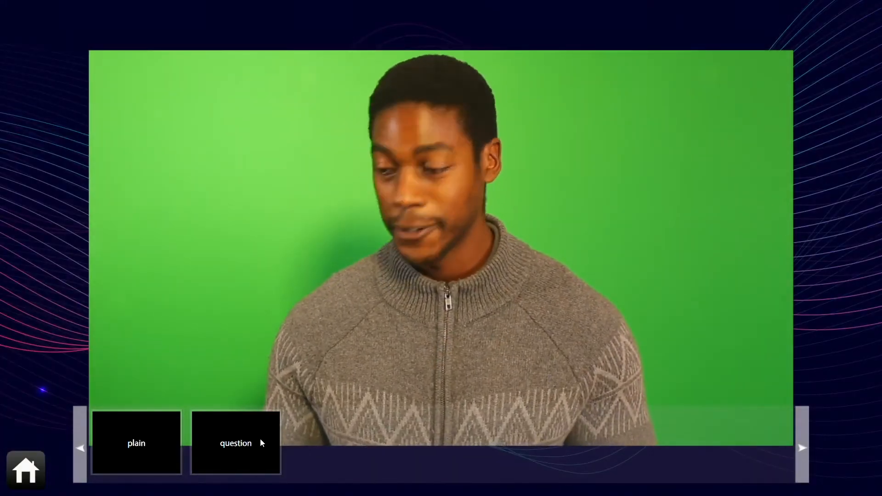
{"action": "left_click", "coordinate": [261, 440]}
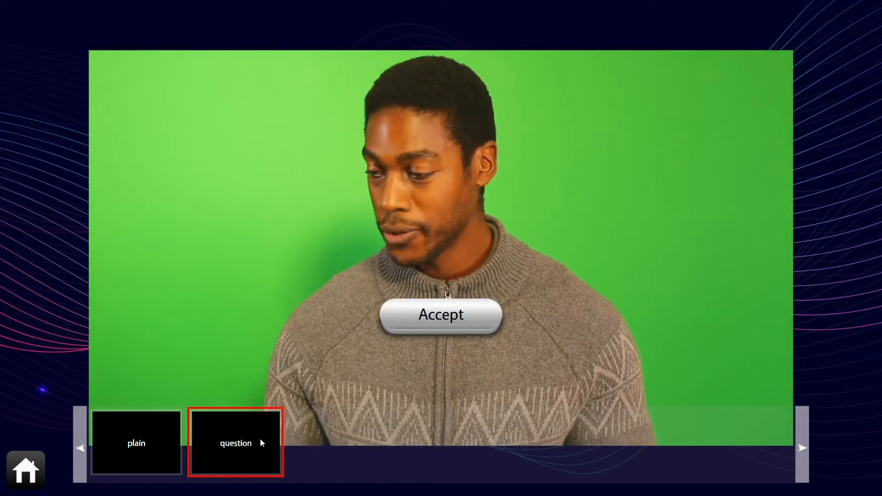
{"action": "left_click", "coordinate": [415, 328]}
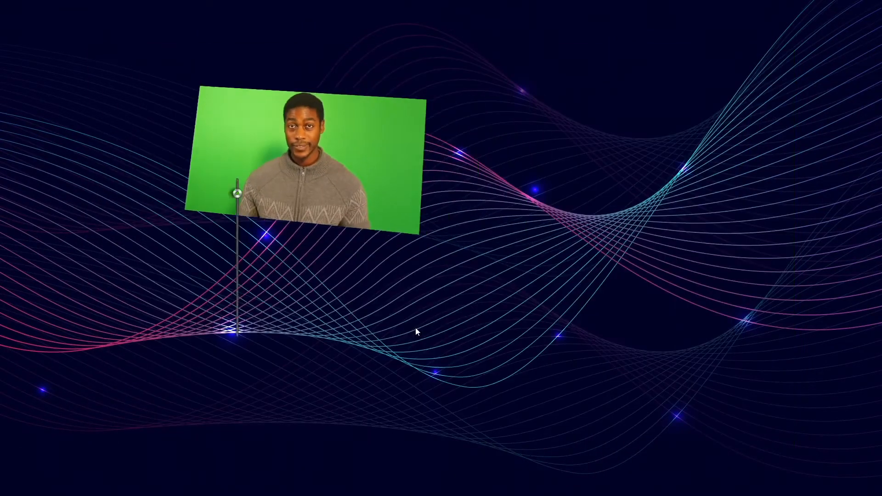
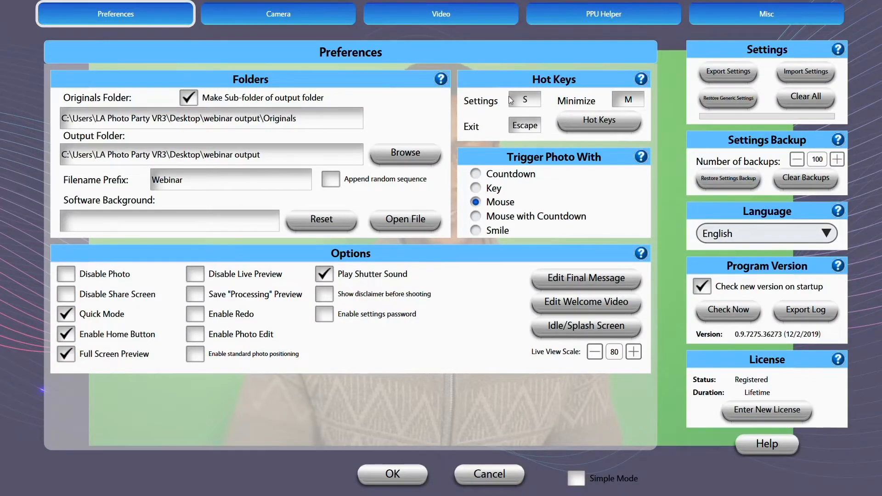
Start a new video entry in the video settings and name it "intro outro"
{"action": "left_click", "coordinate": [453, 15]}
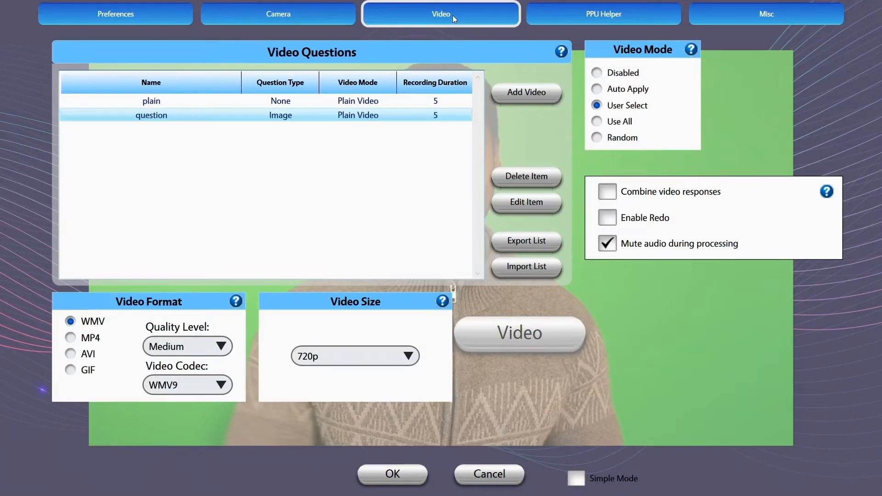
{"action": "left_click", "coordinate": [536, 96]}
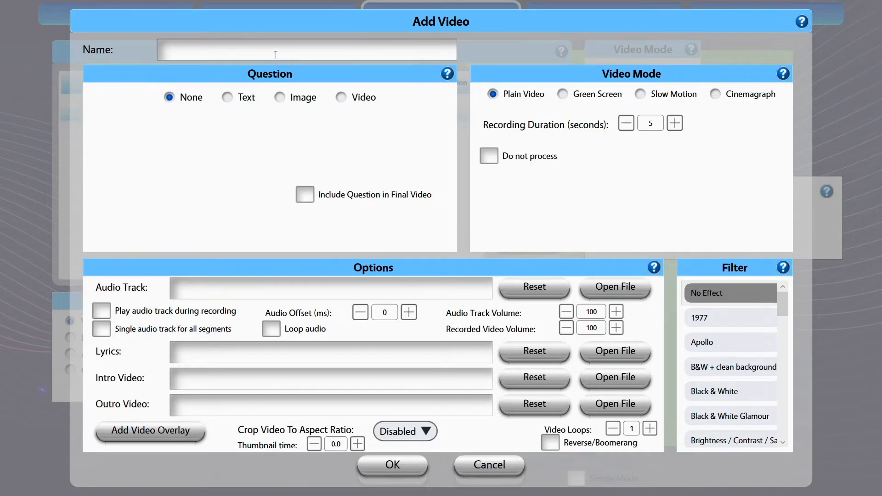
{"action": "type", "text": "intro outro"}
Load "Intro Video v1 (with Music) - 03252020.mp4" as the intro video and "Outro Video v1 (with Music) - 03252020.mp4" as the outro video
{"action": "left_click", "coordinate": [621, 383]}
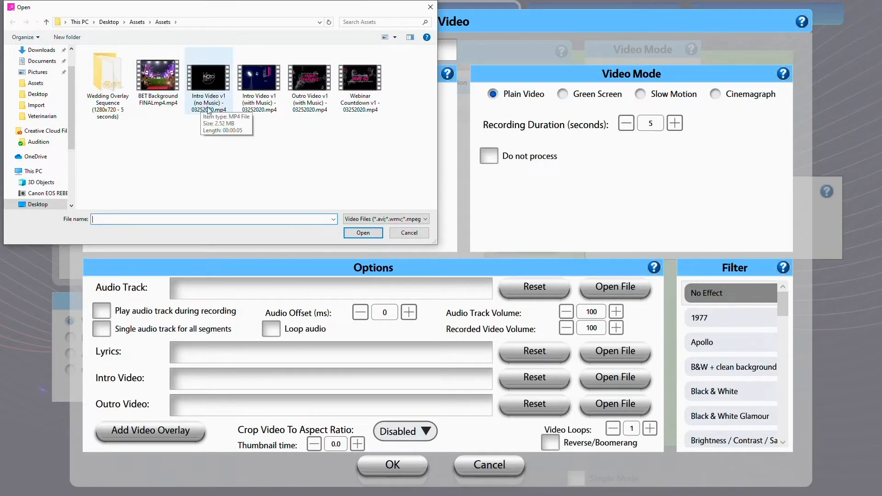
{"action": "double_click", "coordinate": [256, 96]}
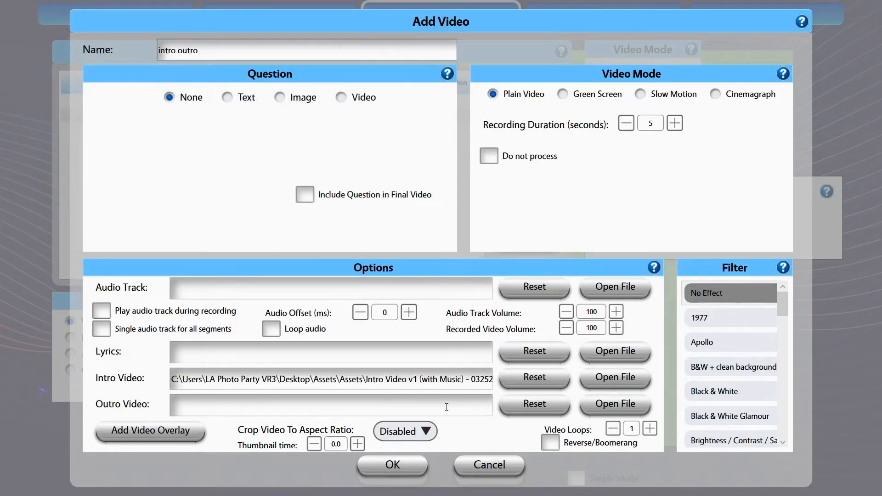
{"action": "left_click", "coordinate": [633, 410]}
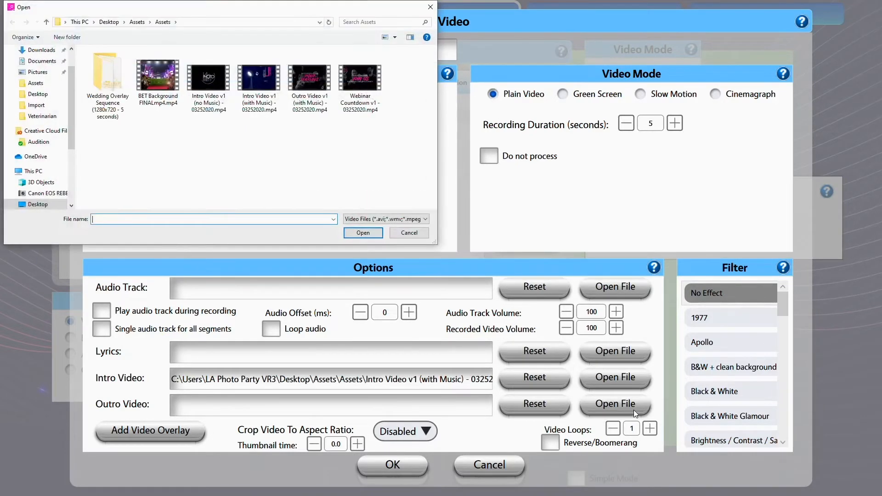
{"action": "double_click", "coordinate": [316, 82]}
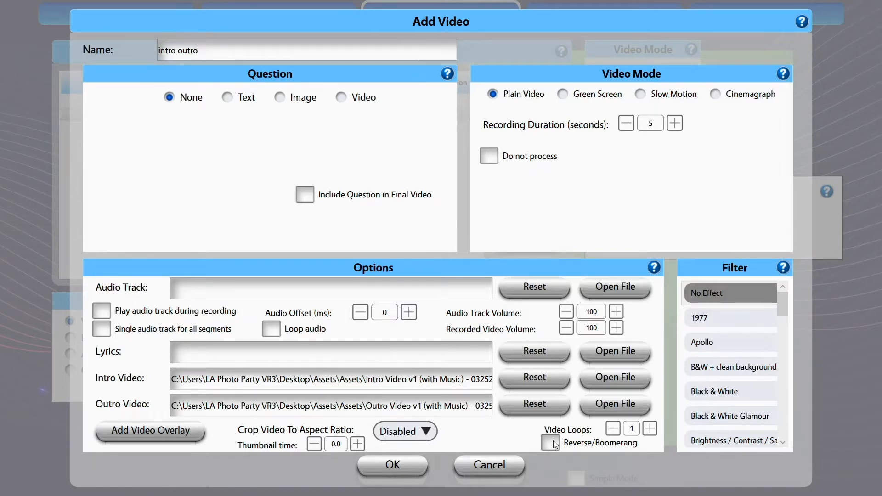
{"action": "double_click", "coordinate": [227, 55]}
{"action": "left_click", "coordinate": [227, 55]}
{"action": "left_click", "coordinate": [606, 378]}
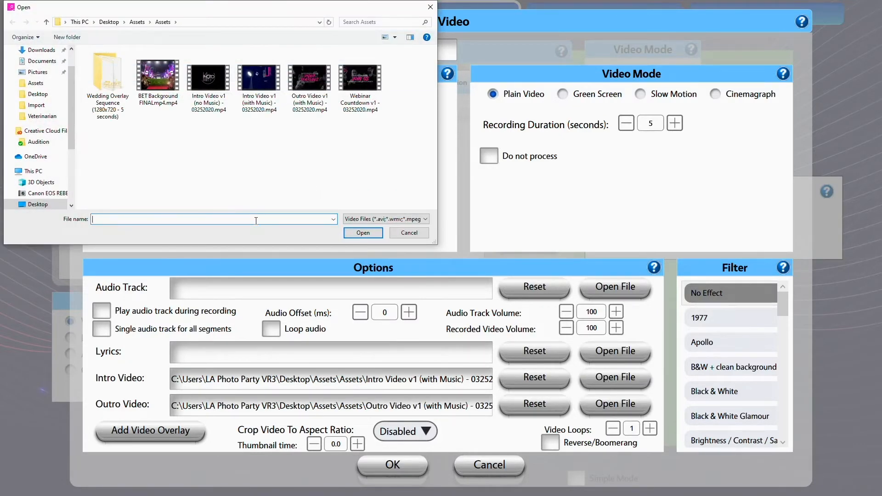
{"action": "left_click", "coordinate": [101, 24]}
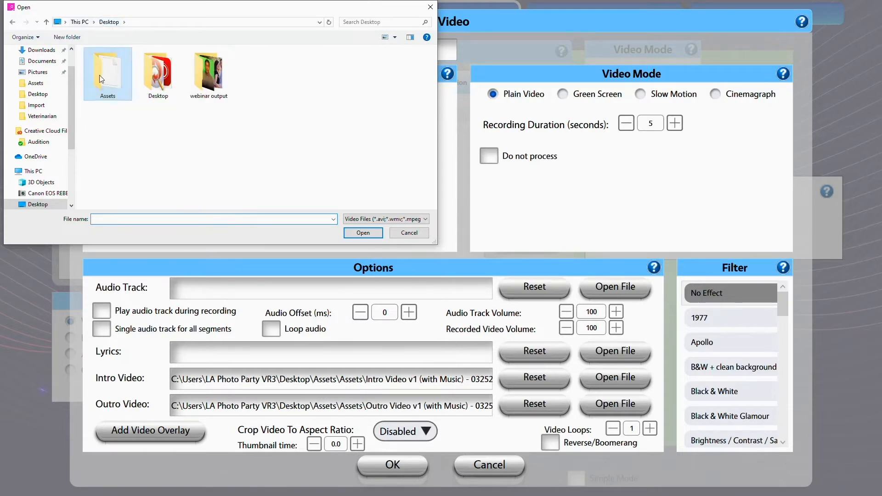
{"action": "double_click", "coordinate": [99, 75]}
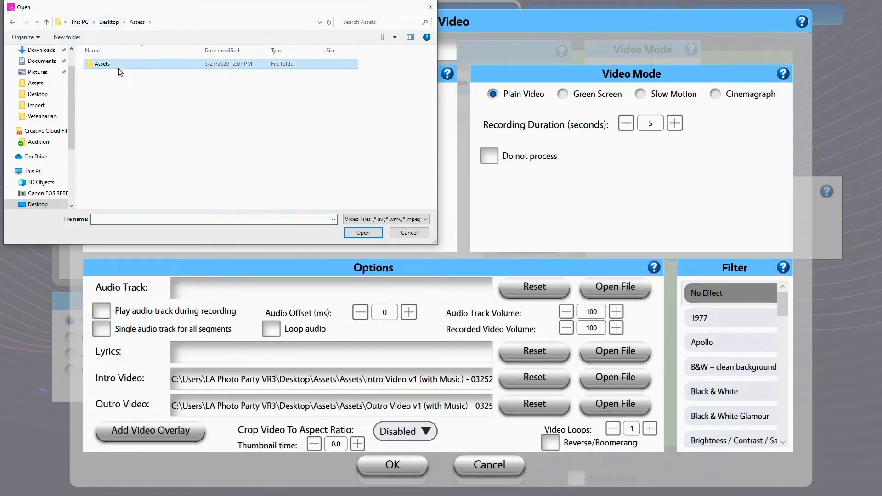
{"action": "double_click", "coordinate": [101, 71]}
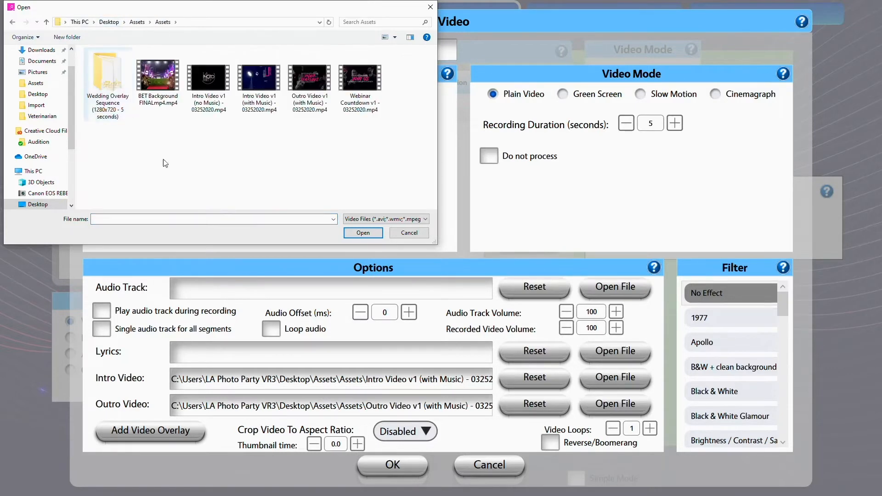
{"action": "left_click", "coordinate": [409, 235]}
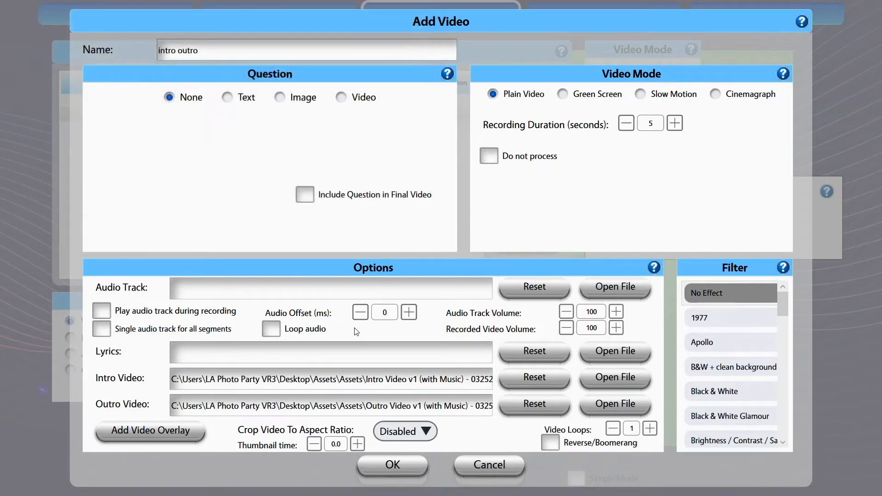
Save the new video entry, select "intro outro" in the video list and confirm the settings
{"action": "left_click", "coordinate": [386, 473]}
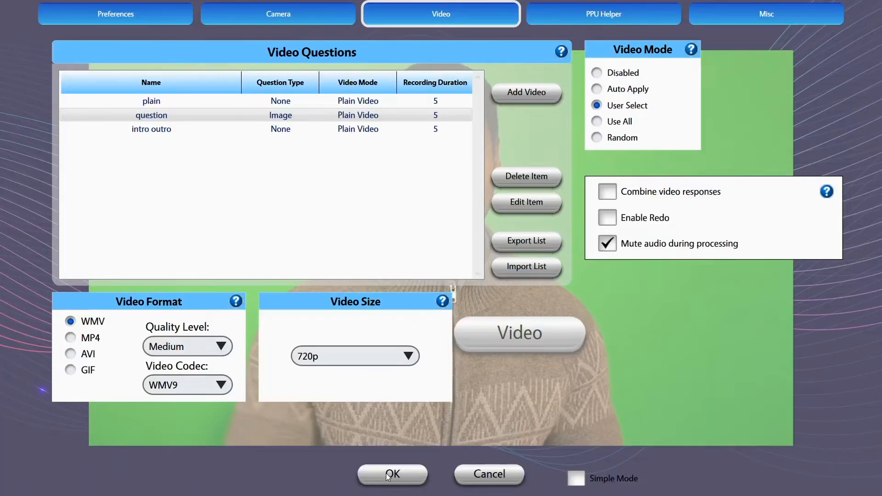
{"action": "left_click", "coordinate": [155, 133]}
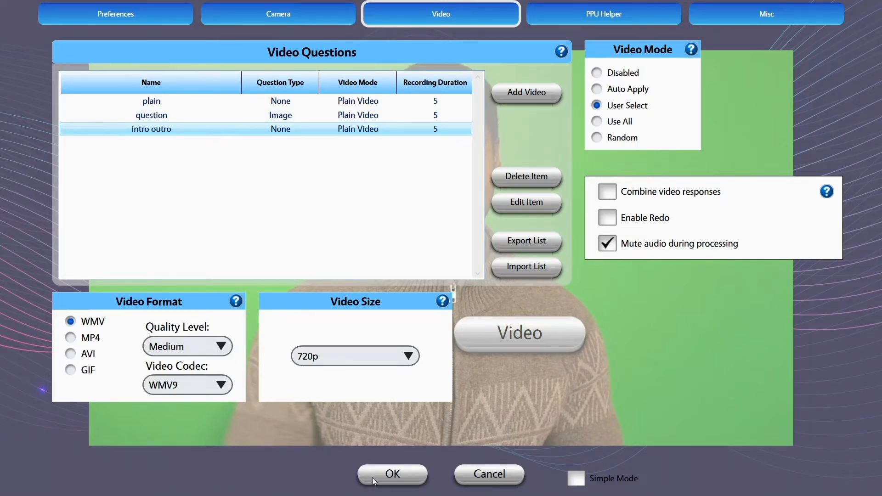
{"action": "left_click", "coordinate": [391, 474]}
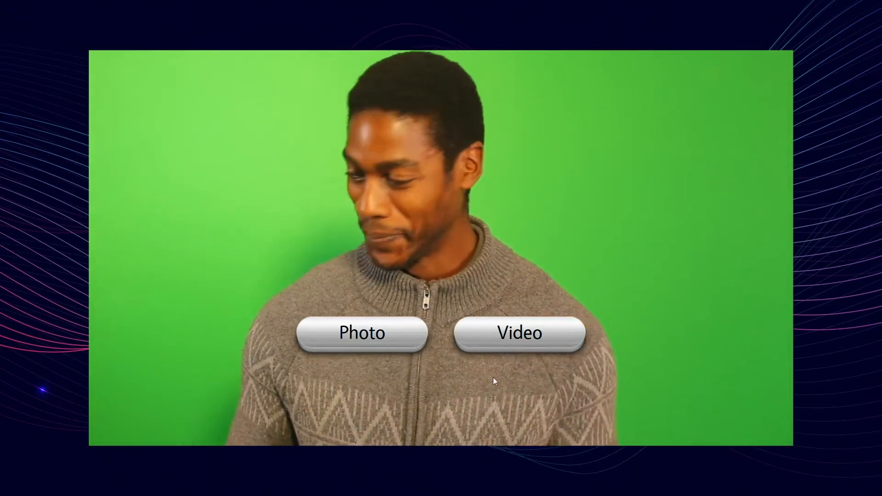
Start a video session, choosing and accepting the "intro outro" entry
{"action": "left_click", "coordinate": [492, 338]}
{"action": "left_click", "coordinate": [494, 338]}
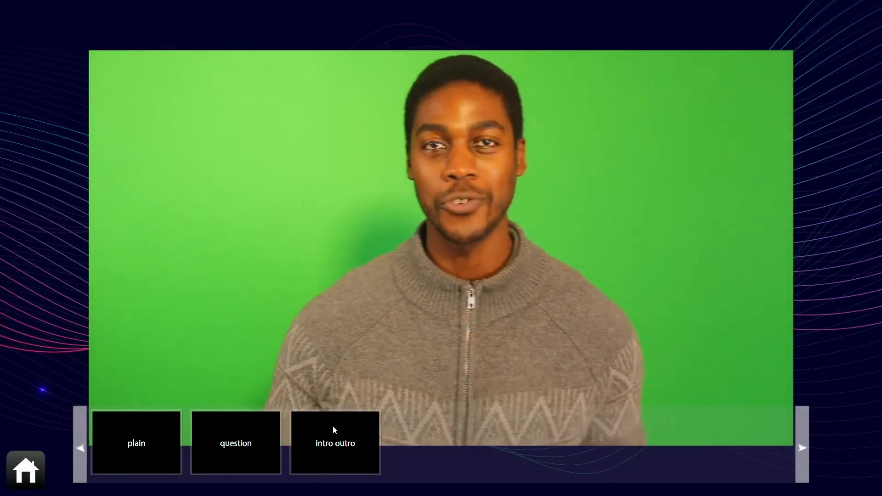
{"action": "left_click", "coordinate": [333, 430]}
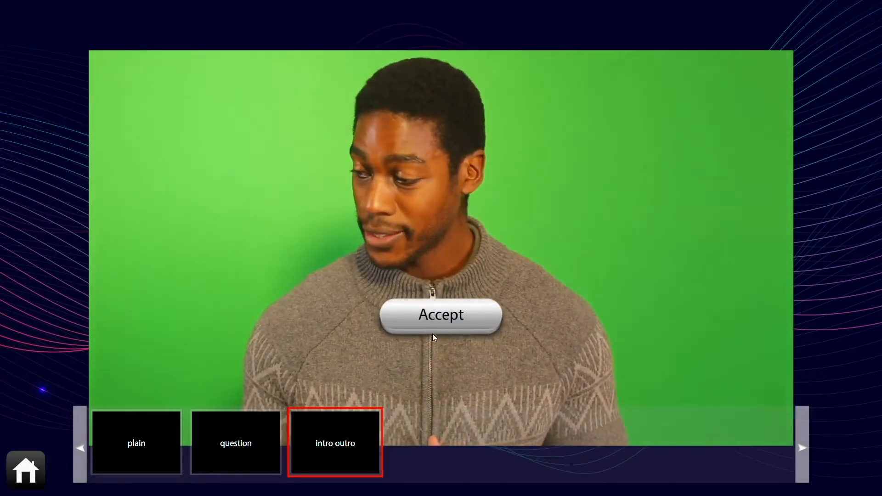
{"action": "left_click", "coordinate": [443, 328]}
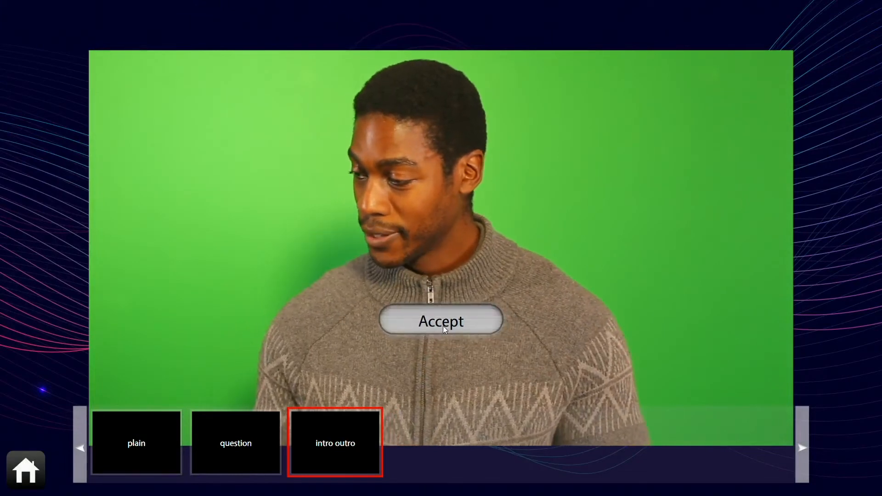
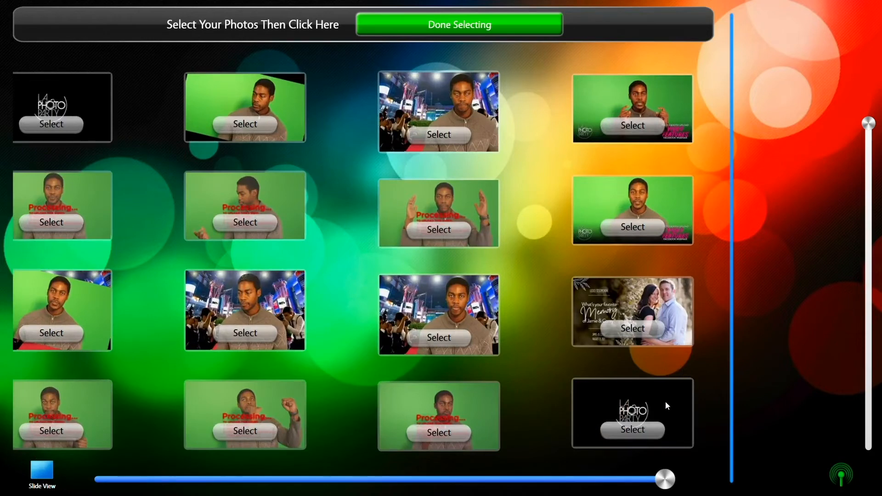
Open the newly recorded intro/outro video in the gallery and play it
{"action": "left_click", "coordinate": [666, 406]}
{"action": "left_click", "coordinate": [375, 237]}
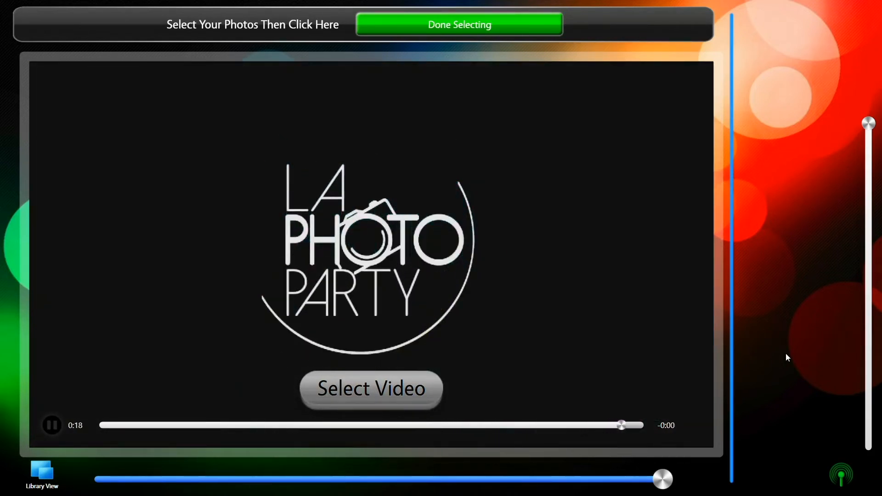
Switch back to Photo Booth Upload and start a new video entry named "keyframe" in the video settings
{"action": "key", "text": "super+d"}
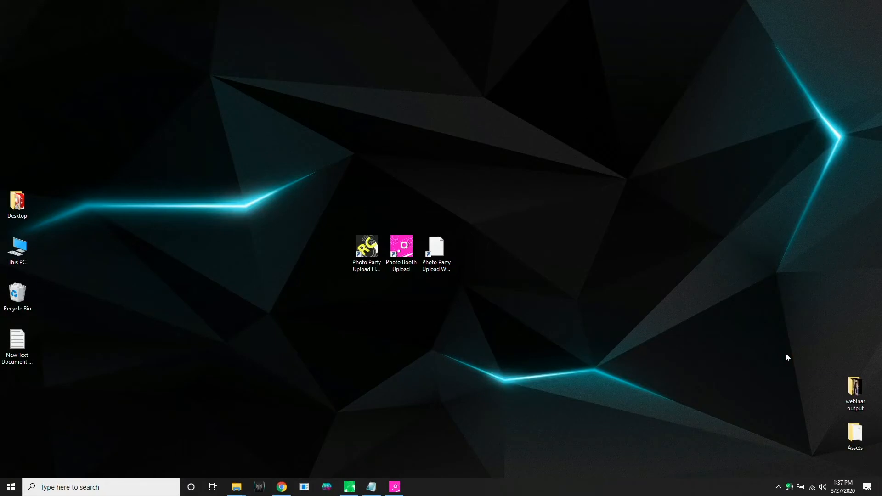
{"action": "left_click", "coordinate": [388, 487]}
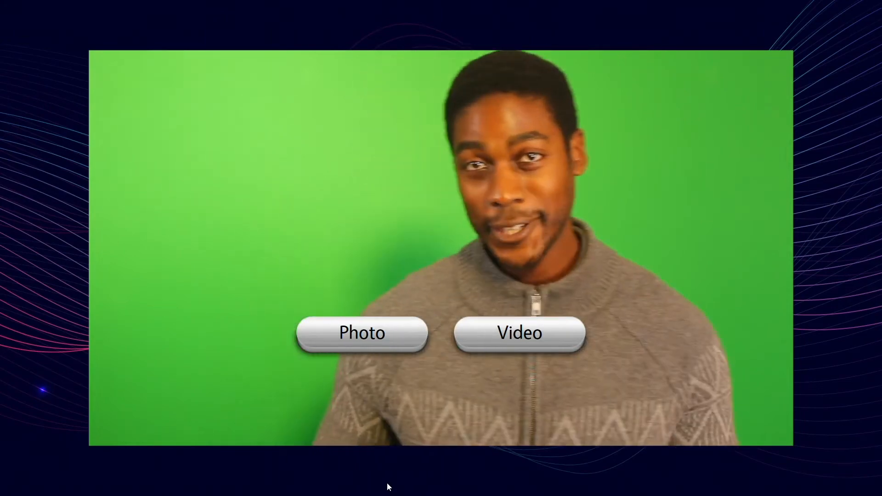
{"action": "key", "text": "s"}
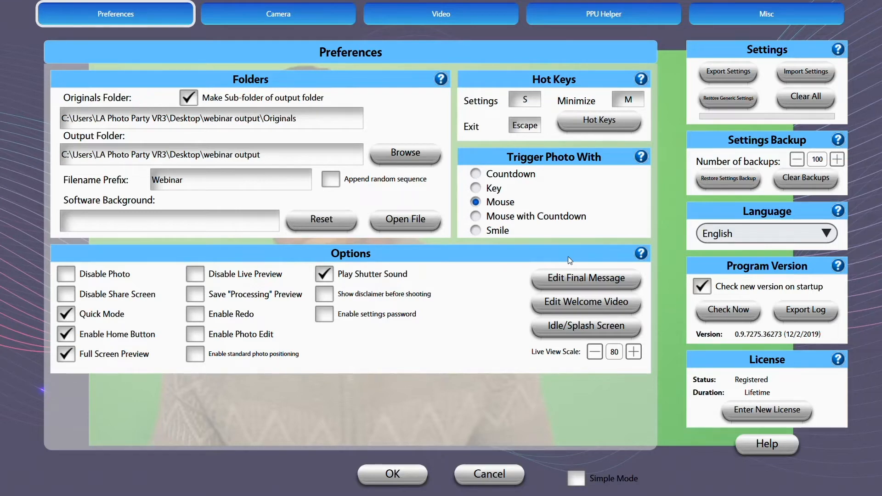
{"action": "left_click", "coordinate": [429, 15]}
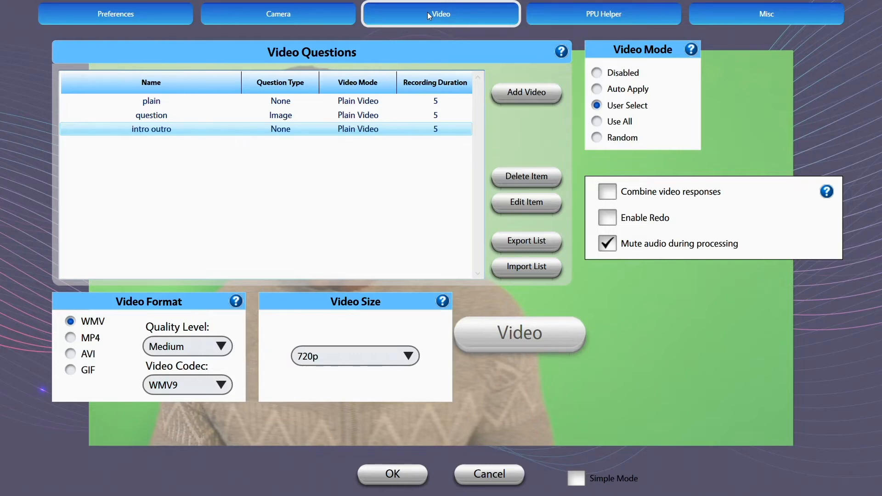
{"action": "left_click", "coordinate": [521, 96]}
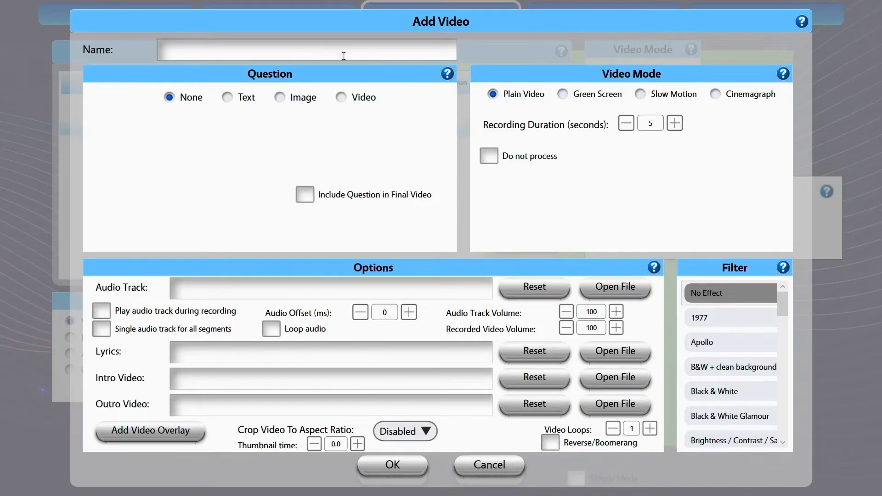
{"action": "type", "text": "keyframe"}
Set the entry's video mode to Green Screen and remove the existing "Keyframe" and "Green Screen" presets from its list
{"action": "left_click", "coordinate": [563, 97]}
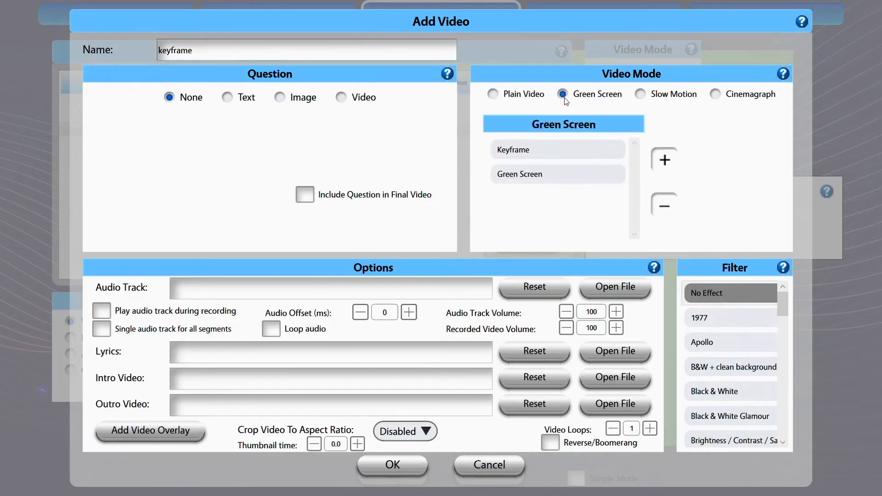
{"action": "left_click", "coordinate": [556, 150]}
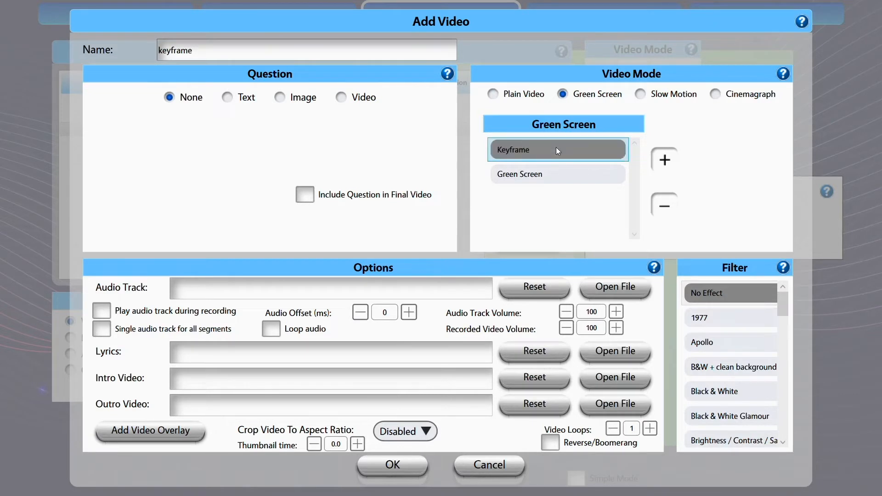
{"action": "left_click", "coordinate": [673, 206]}
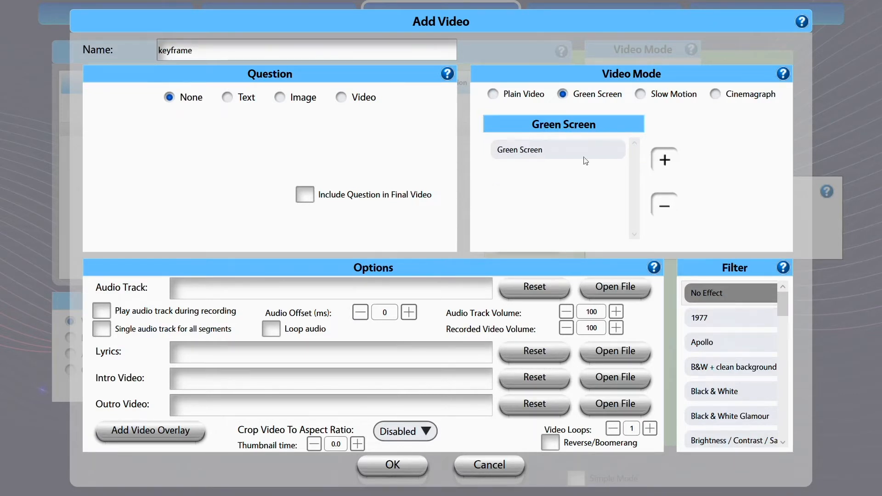
{"action": "left_click", "coordinate": [539, 148]}
{"action": "left_click", "coordinate": [665, 207]}
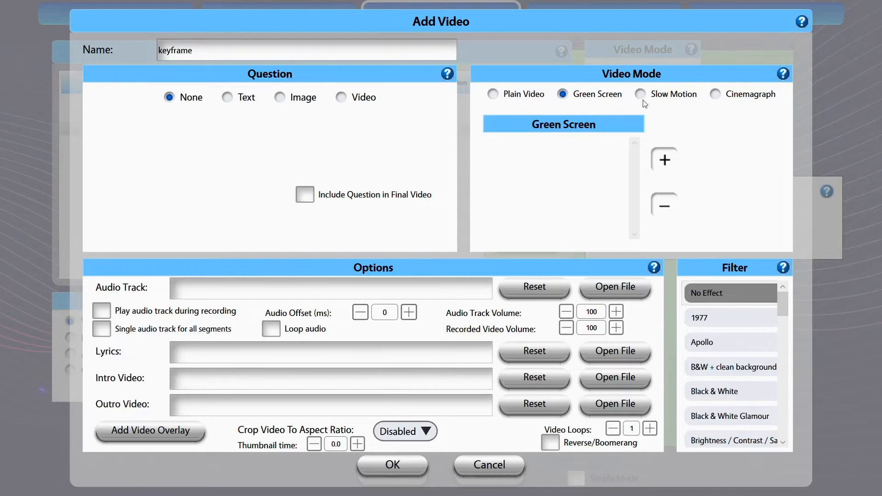
Create a green screen preset named "Keyframe" with BlackBackground.jpg as its background
{"action": "left_click", "coordinate": [669, 160]}
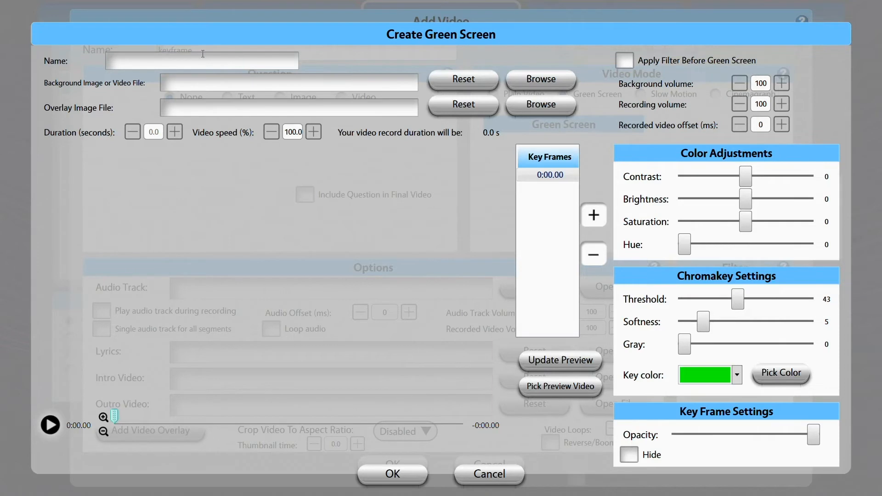
{"action": "type", "text": "Keyframe"}
{"action": "left_click", "coordinate": [542, 84]}
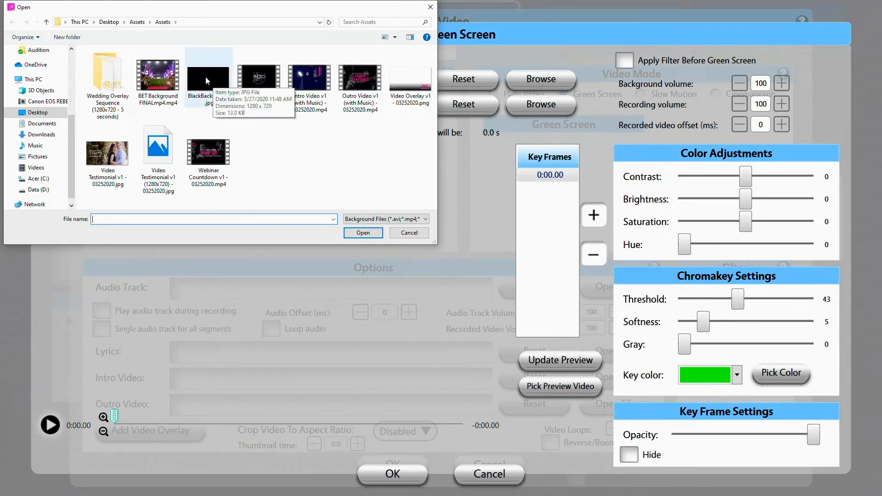
{"action": "double_click", "coordinate": [206, 76]}
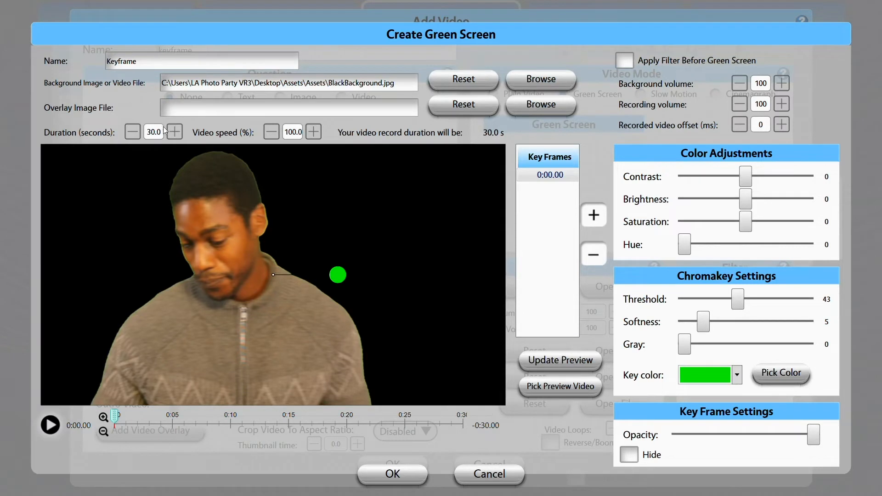
Set the preset's duration to 5 seconds, reduce the chromakey threshold and softness to 0, and save the preset
{"action": "double_click", "coordinate": [153, 136]}
{"action": "left_click", "coordinate": [290, 133]}
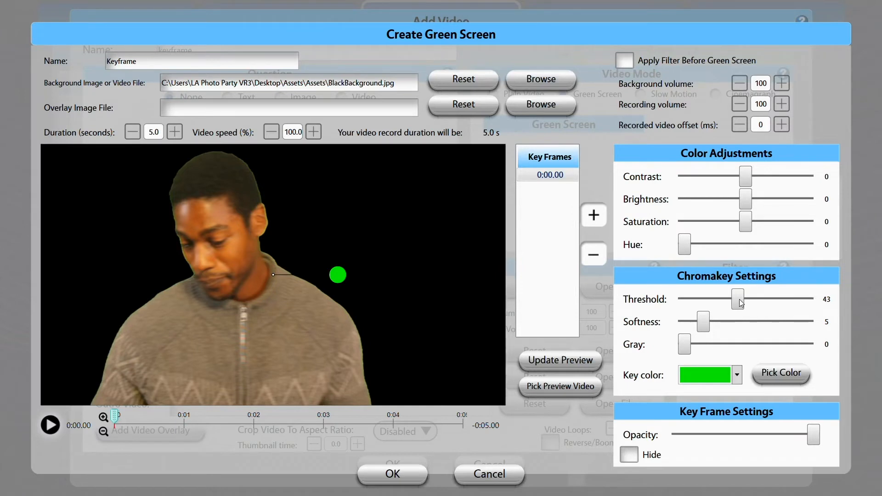
{"action": "left_click_drag", "start_coordinate": [740, 299], "coordinate": [643, 307]}
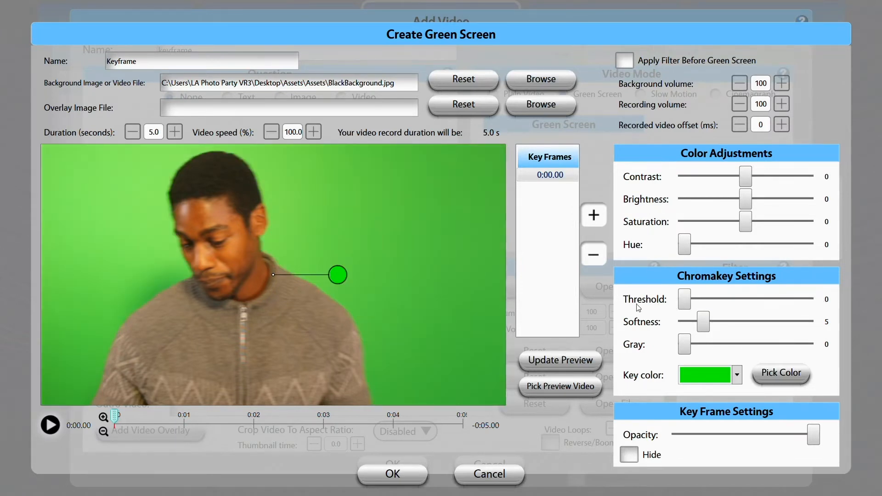
{"action": "left_click_drag", "start_coordinate": [702, 323], "coordinate": [635, 325]}
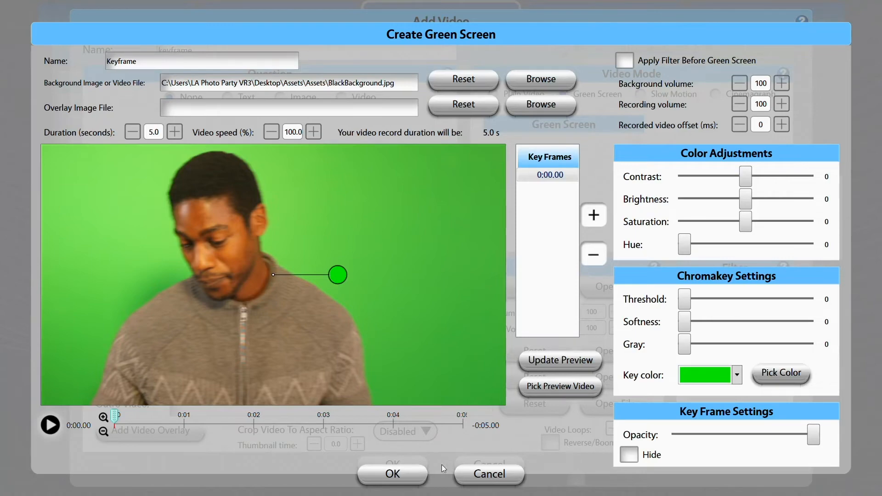
{"action": "left_click", "coordinate": [415, 476]}
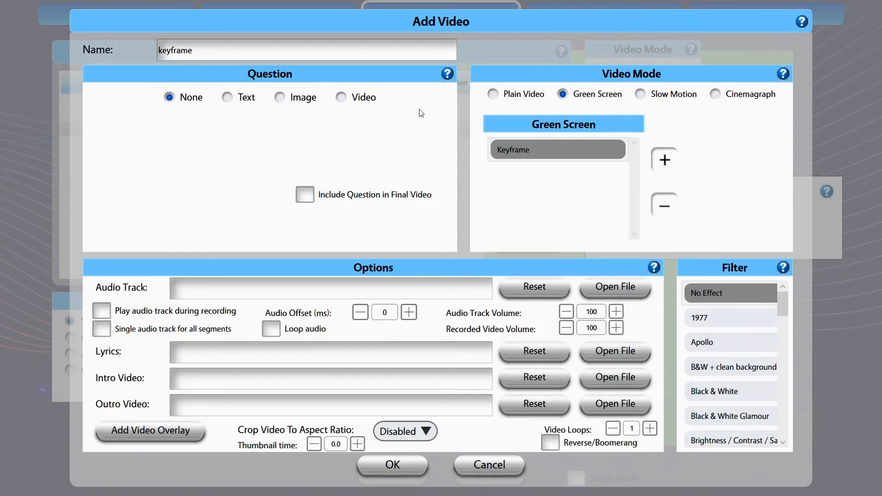
Reopen the Keyframe preset, add a key frame at 0:01.01, and shrink the video slightly with a counterclockwise tilt
{"action": "double_click", "coordinate": [224, 50]}
{"action": "left_click", "coordinate": [224, 50]}
{"action": "double_click", "coordinate": [569, 146]}
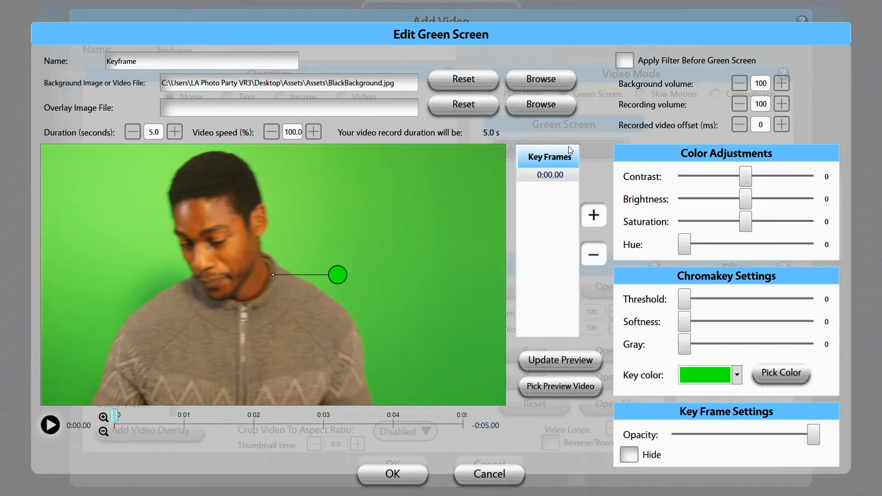
{"action": "left_click", "coordinate": [170, 64]}
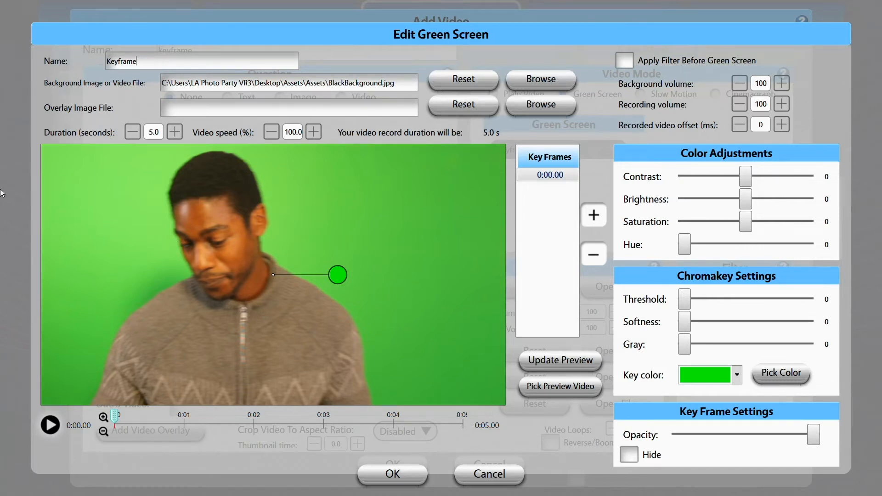
{"action": "double_click", "coordinate": [149, 132]}
{"action": "left_click_drag", "start_coordinate": [114, 420], "coordinate": [184, 419]}
{"action": "left_click", "coordinate": [598, 218]}
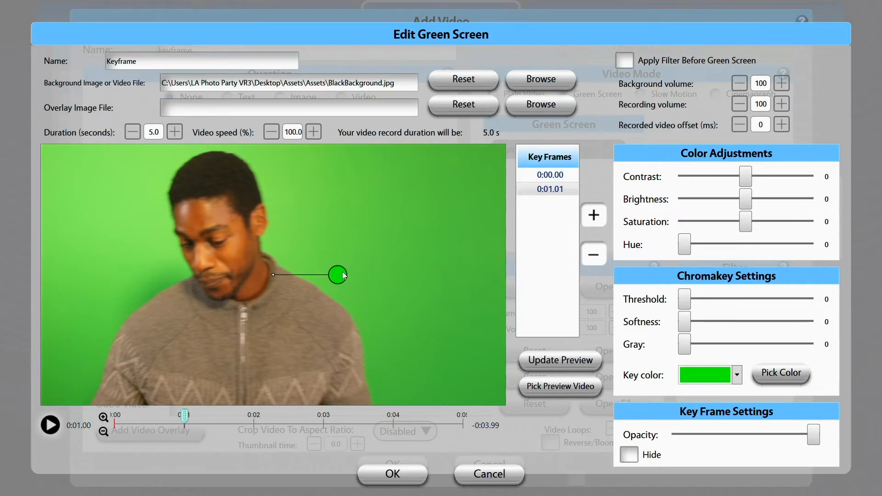
{"action": "left_click_drag", "start_coordinate": [340, 272], "coordinate": [321, 263]}
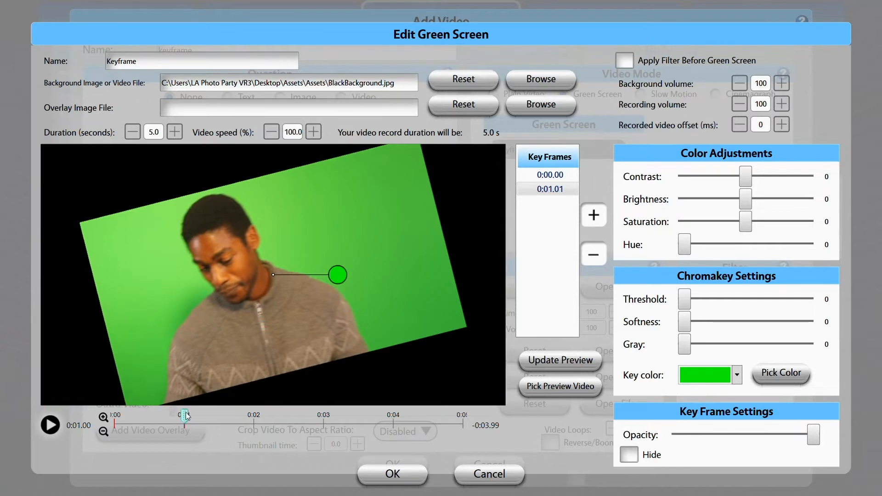
Add a key frame at 0:01.34 tilted further counterclockwise and one at 0:02.00 with the video enlarged and tilted clockwise
{"action": "left_click_drag", "start_coordinate": [187, 416], "coordinate": [207, 415]}
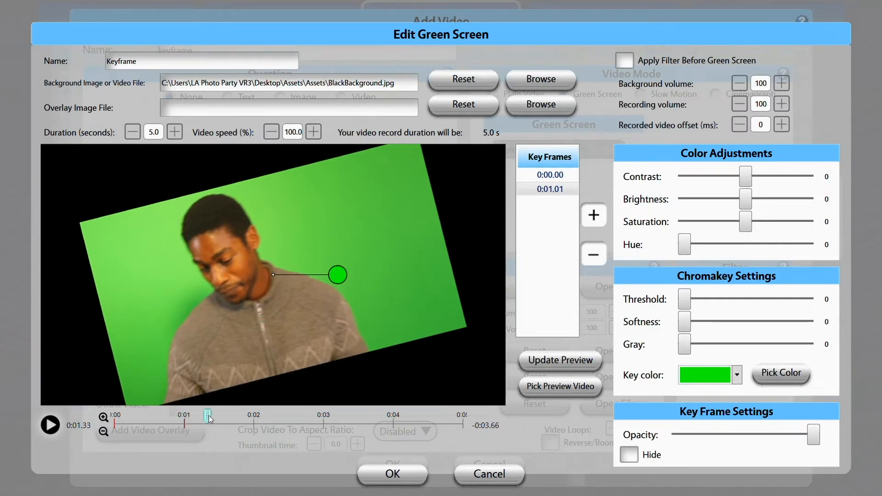
{"action": "left_click", "coordinate": [594, 220]}
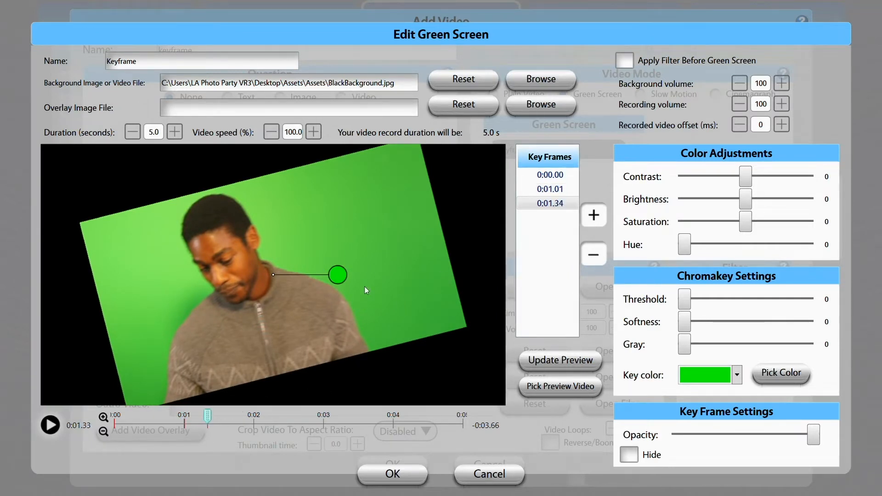
{"action": "left_click_drag", "start_coordinate": [341, 274], "coordinate": [329, 252]}
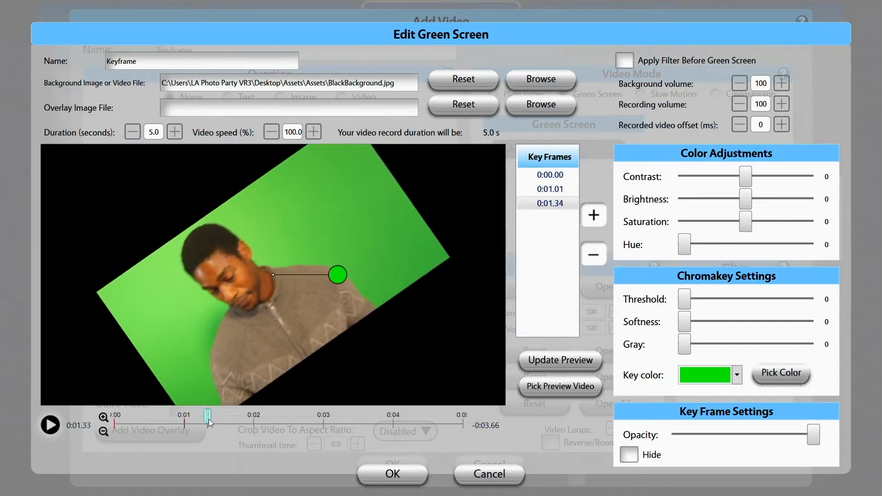
{"action": "left_click_drag", "start_coordinate": [209, 419], "coordinate": [255, 418]}
{"action": "left_click", "coordinate": [593, 215]}
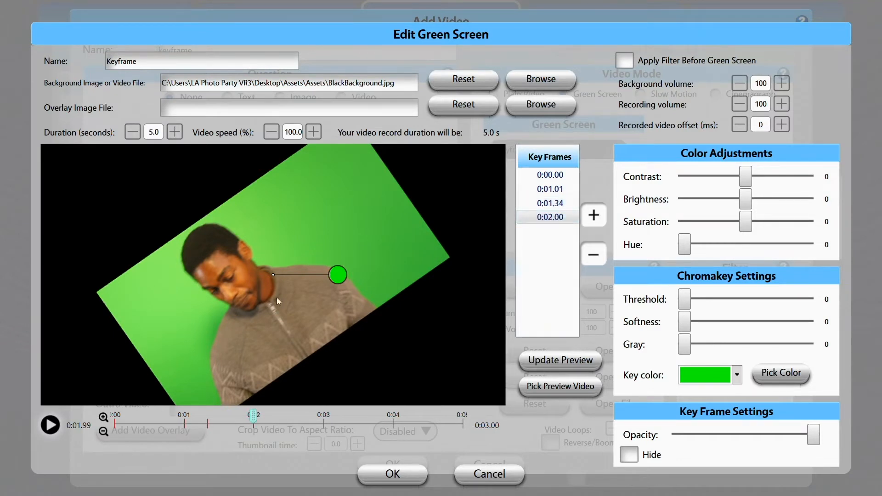
{"action": "left_click_drag", "start_coordinate": [343, 274], "coordinate": [335, 381]}
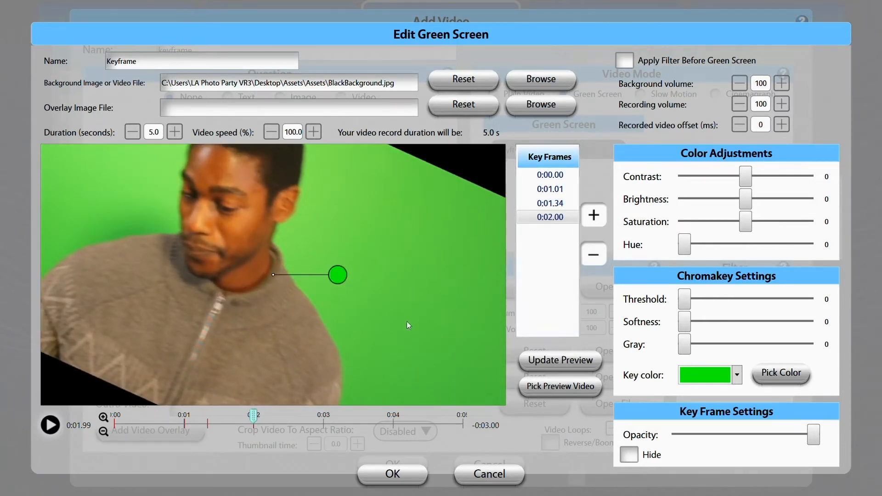
Add a key frame at 0:02.45 with the video shrunk and turned strongly clockwise, plus another key frame at 0:02.99
{"action": "left_click_drag", "start_coordinate": [255, 413], "coordinate": [285, 413]}
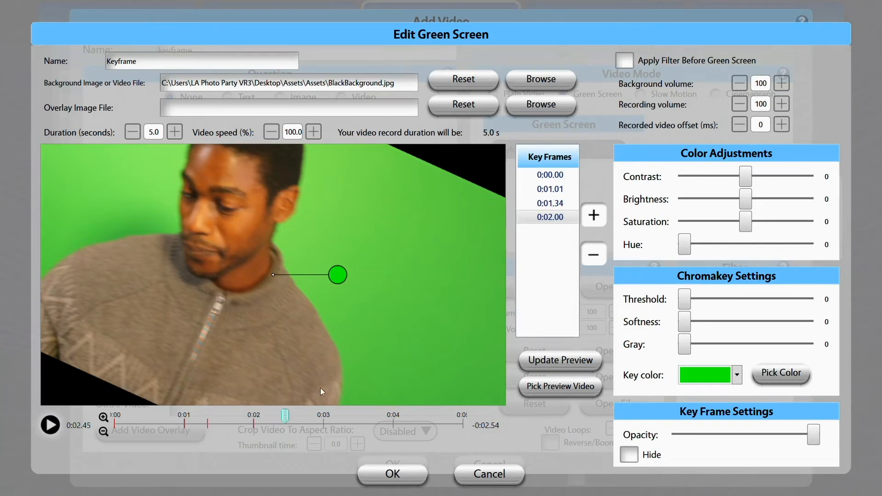
{"action": "left_click", "coordinate": [599, 218]}
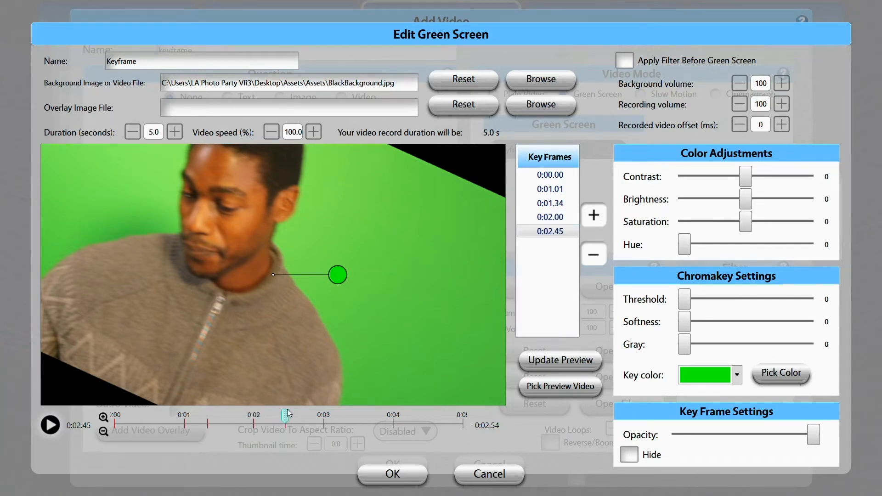
{"action": "left_click_drag", "start_coordinate": [341, 277], "coordinate": [297, 301]}
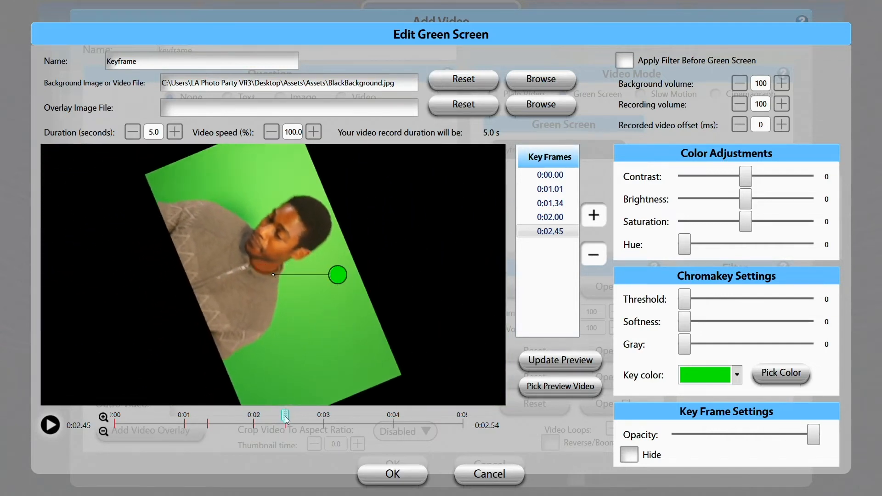
{"action": "left_click_drag", "start_coordinate": [285, 416], "coordinate": [323, 415]}
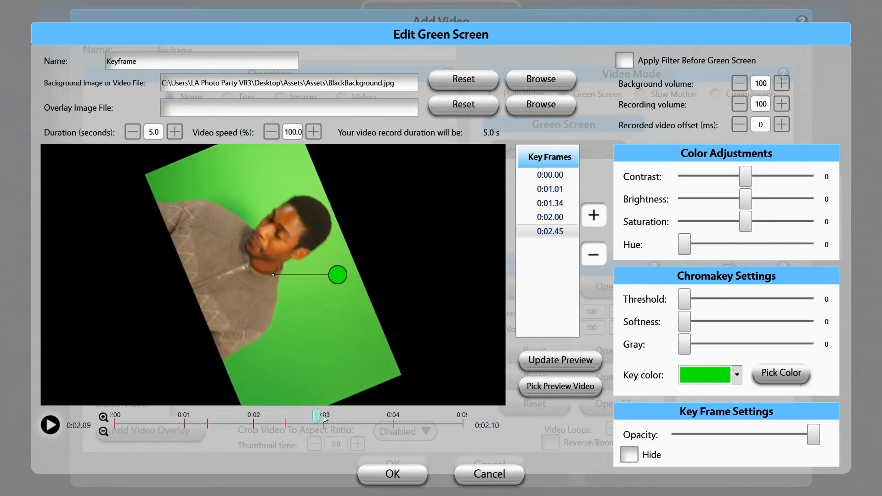
{"action": "left_click", "coordinate": [602, 217]}
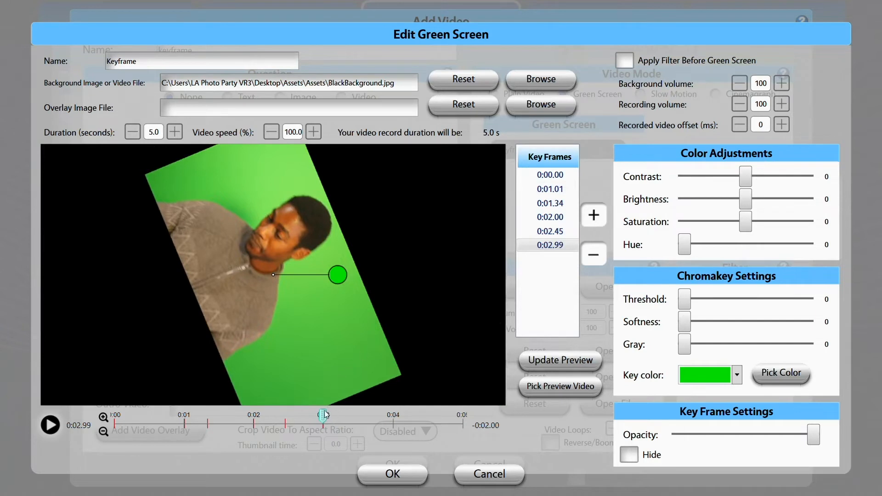
Add a key frame at 0:03.53 with the video very small and tilted clockwise, and one at 0:04.03 with it larger and level
{"action": "left_click_drag", "start_coordinate": [324, 415], "coordinate": [360, 416]}
{"action": "left_click_drag", "start_coordinate": [337, 275], "coordinate": [288, 260]}
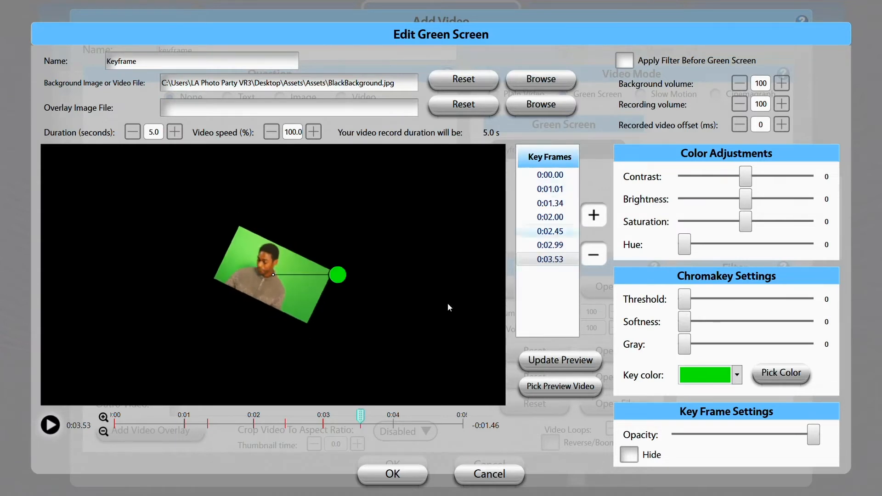
{"action": "left_click_drag", "start_coordinate": [360, 416], "coordinate": [396, 411]}
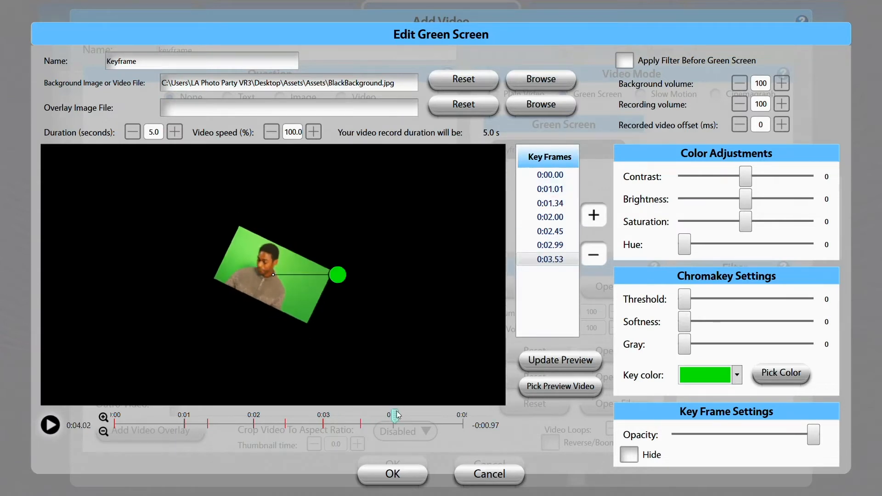
{"action": "left_click_drag", "start_coordinate": [338, 275], "coordinate": [453, 211]}
{"action": "left_click", "coordinate": [598, 214]}
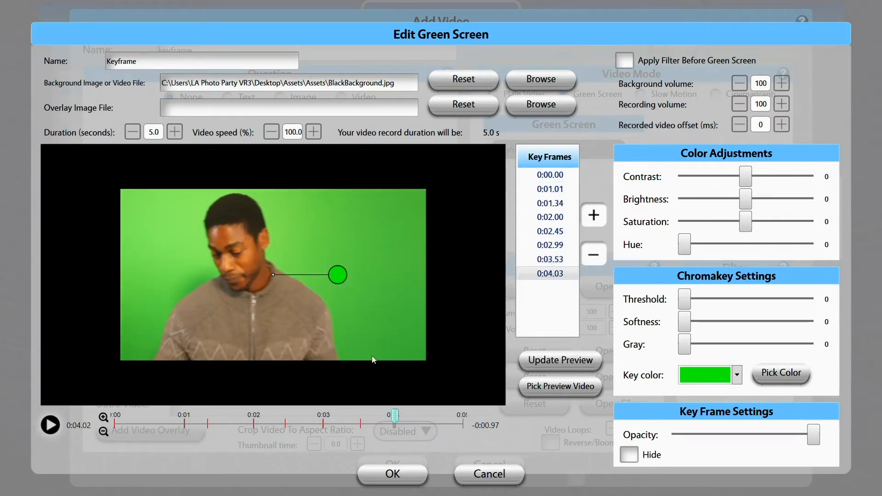
Enlarge the video to fill the frame at key frame 0:04.45 and add a closing key frame at 0:05.00
{"action": "left_click_drag", "start_coordinate": [398, 414], "coordinate": [424, 419]}
{"action": "left_click_drag", "start_coordinate": [338, 275], "coordinate": [377, 274]}
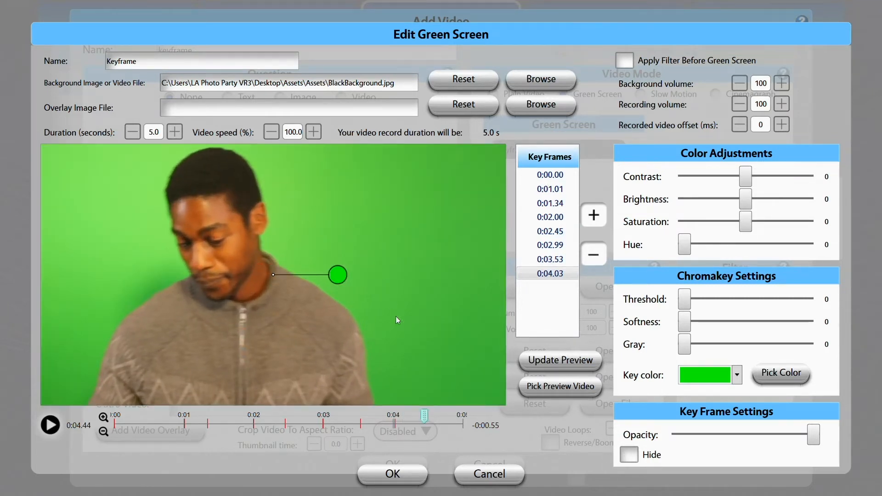
{"action": "left_click", "coordinate": [594, 215]}
{"action": "left_click_drag", "start_coordinate": [431, 415], "coordinate": [475, 415]}
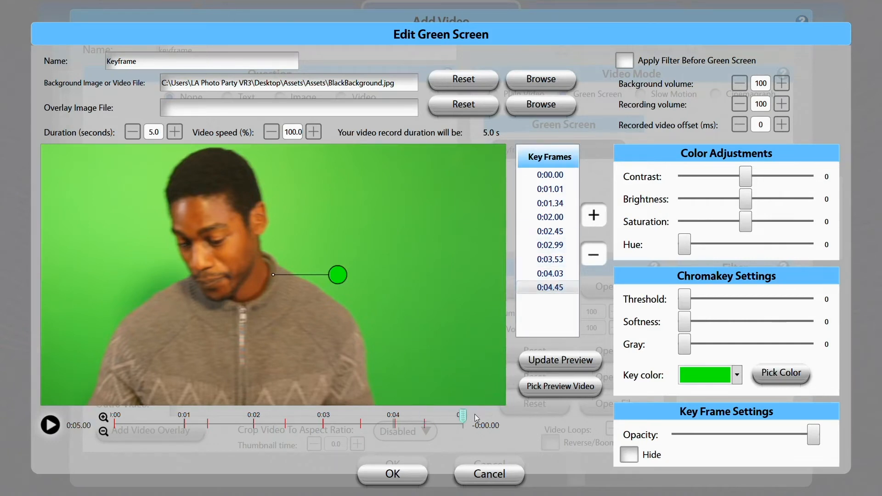
{"action": "left_click", "coordinate": [594, 219]}
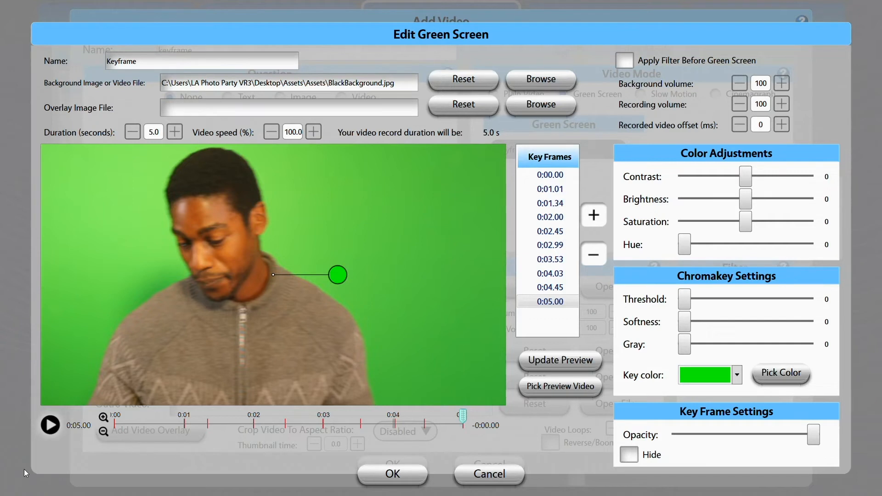
Play the key frame animation in the preview and save the green screen preset
{"action": "left_click", "coordinate": [51, 427]}
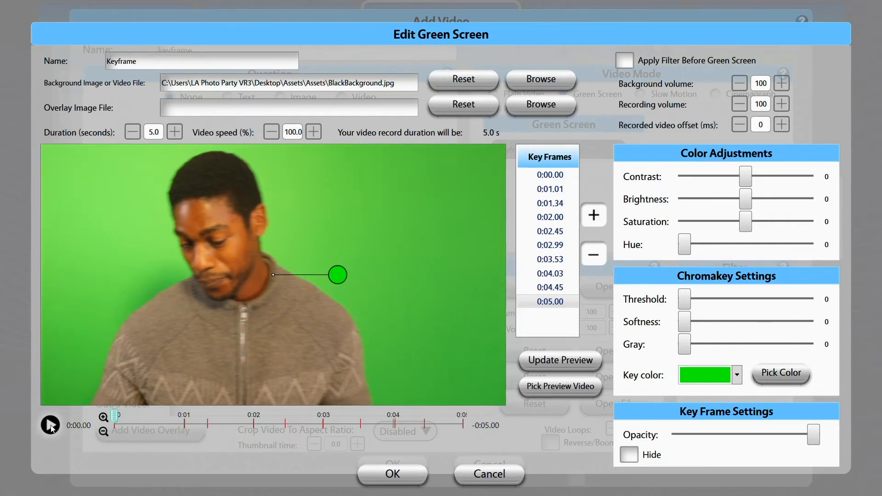
{"action": "left_click", "coordinate": [51, 425]}
{"action": "left_click", "coordinate": [51, 425]}
{"action": "left_click_drag", "start_coordinate": [816, 439], "coordinate": [835, 432]}
{"action": "left_click", "coordinate": [401, 473]}
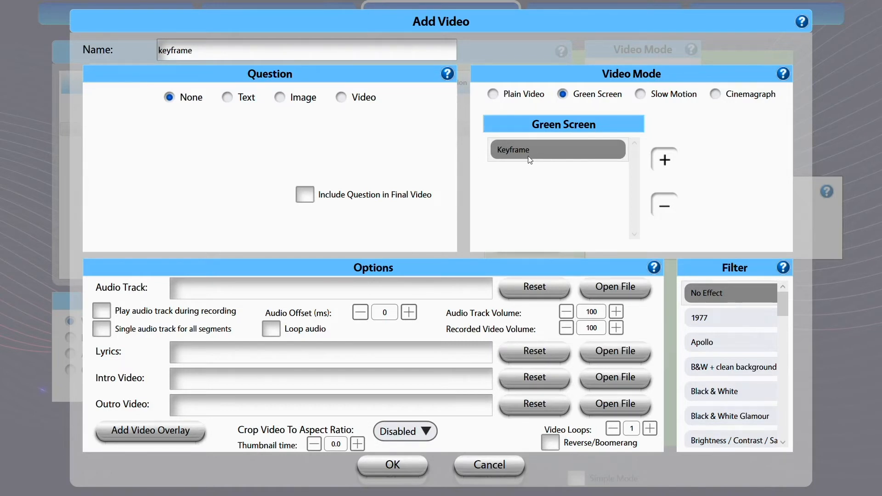
Set Music.wav from the Assets folder as the video entry's audio track
{"action": "left_click", "coordinate": [632, 290]}
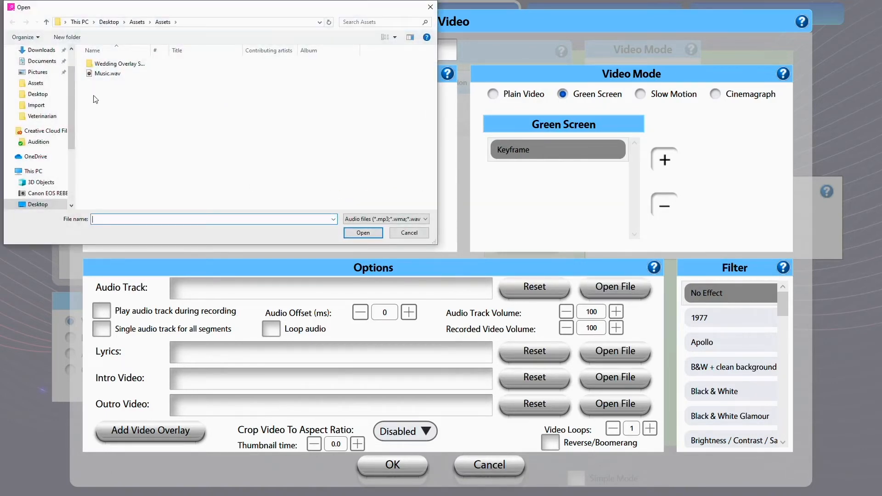
{"action": "double_click", "coordinate": [91, 75]}
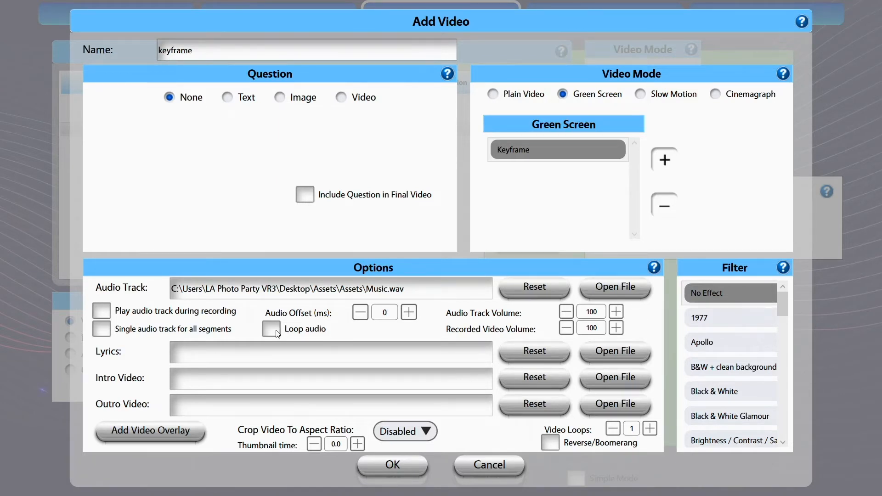
{"action": "double_click", "coordinate": [174, 50]}
{"action": "left_click", "coordinate": [229, 47]}
Recheck the Keyframe preset and the audio track path, then save the keyframe video entry
{"action": "double_click", "coordinate": [541, 146]}
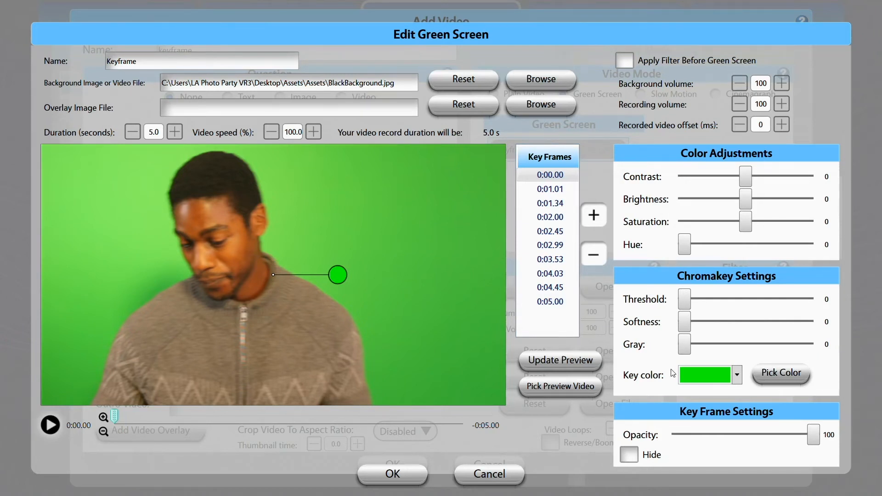
{"action": "left_click", "coordinate": [382, 482]}
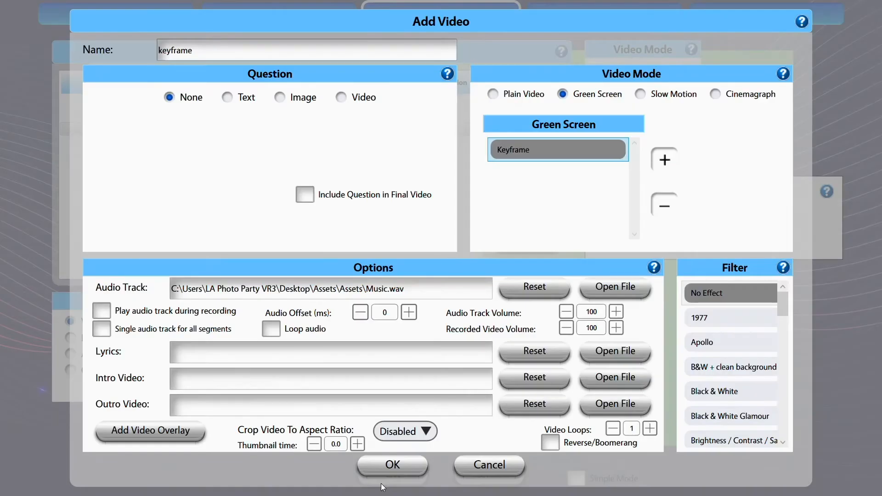
{"action": "left_click_drag", "start_coordinate": [198, 288], "coordinate": [417, 282]}
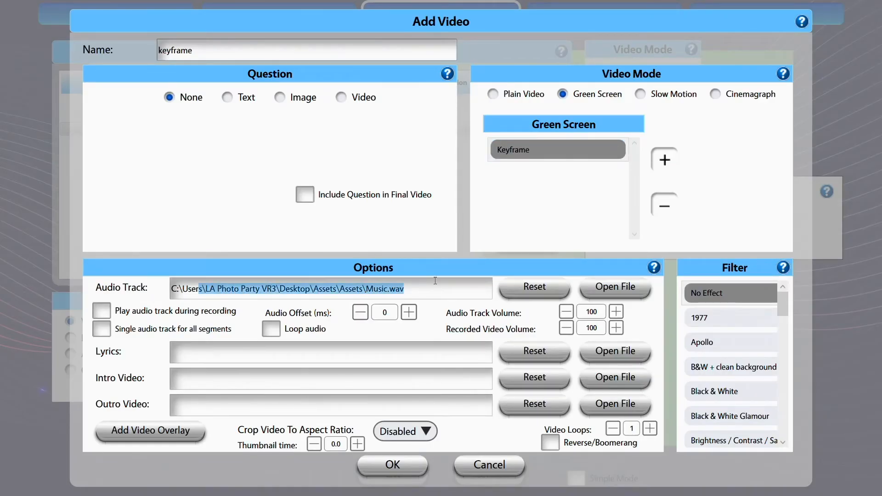
{"action": "left_click", "coordinate": [428, 294]}
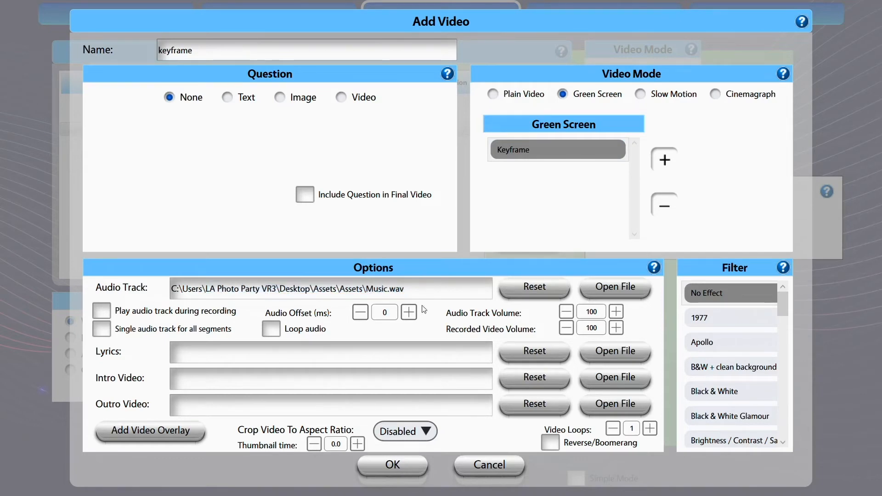
{"action": "left_click", "coordinate": [416, 464]}
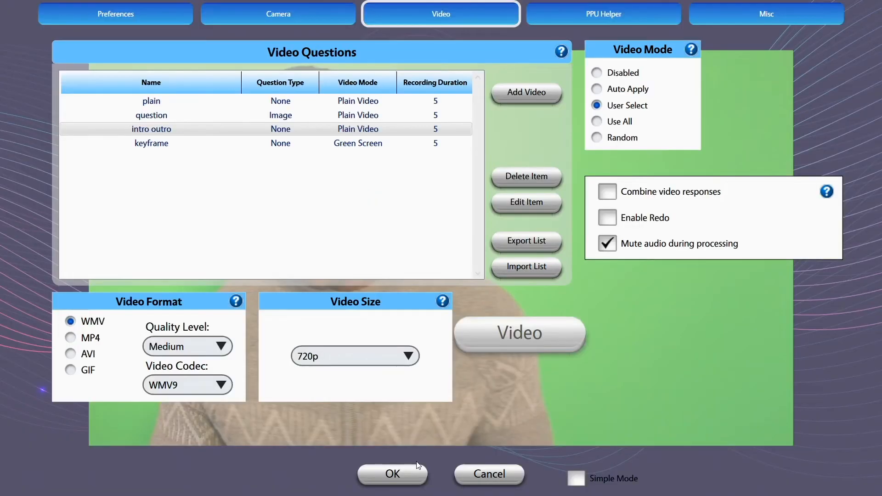
Save the video settings and record a new video using the keyframe option
{"action": "left_click", "coordinate": [150, 147]}
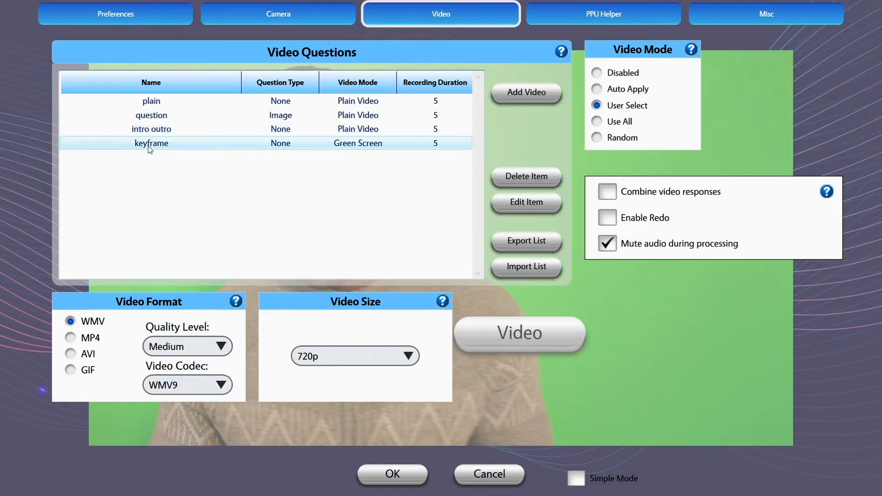
{"action": "left_click", "coordinate": [373, 479]}
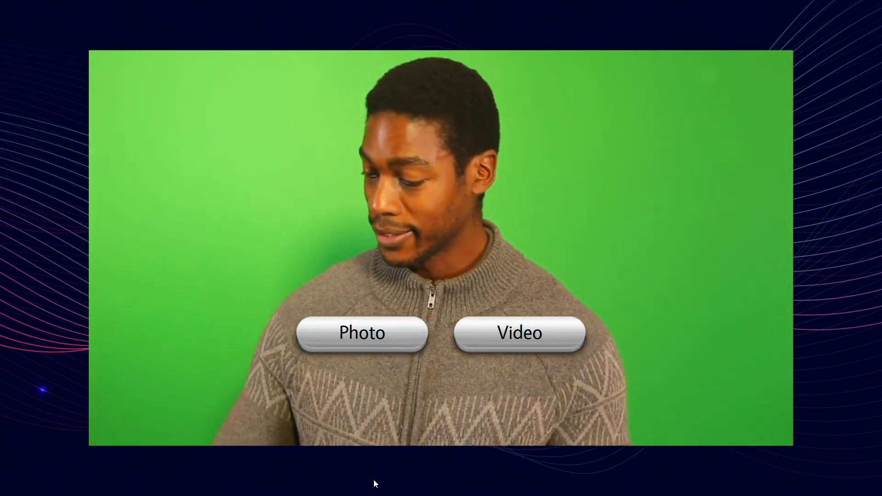
{"action": "left_click", "coordinate": [520, 340]}
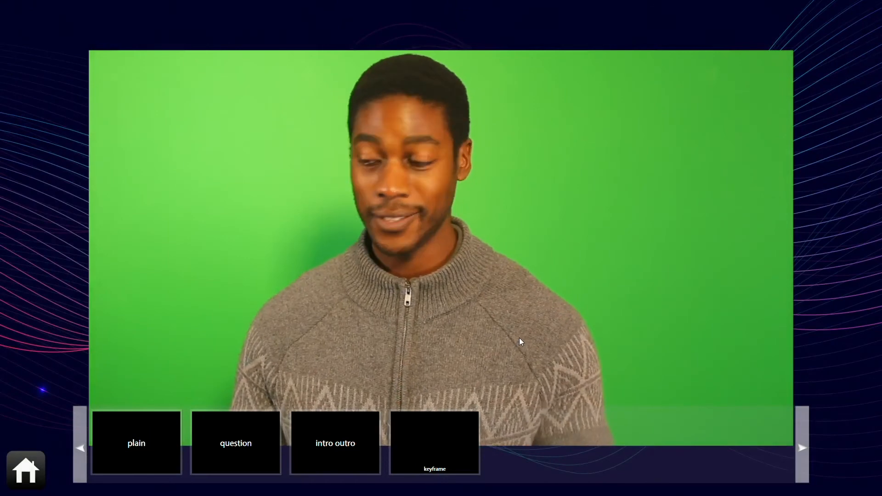
{"action": "left_click", "coordinate": [433, 451]}
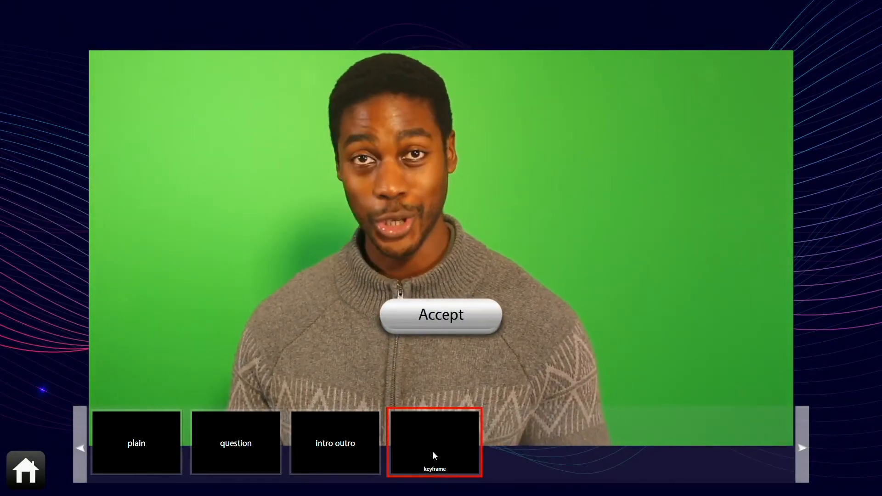
{"action": "left_click", "coordinate": [473, 330]}
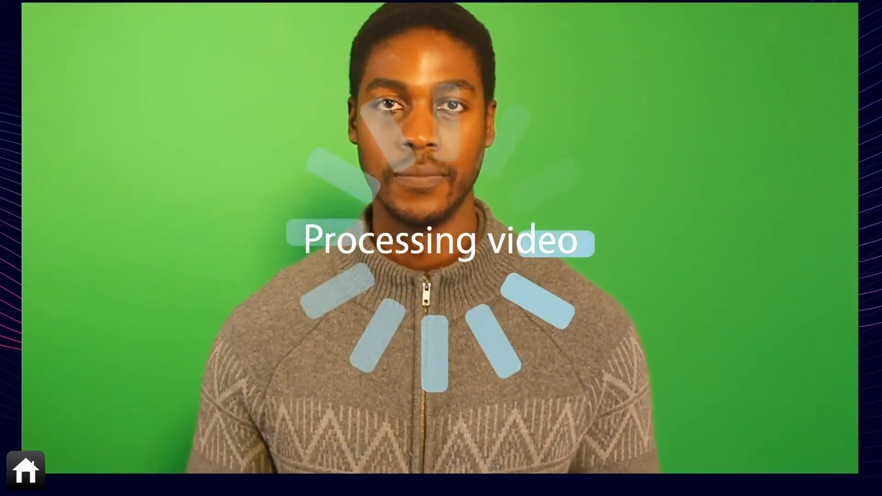
{"action": "mouse_move", "coordinate": [875, 158]}
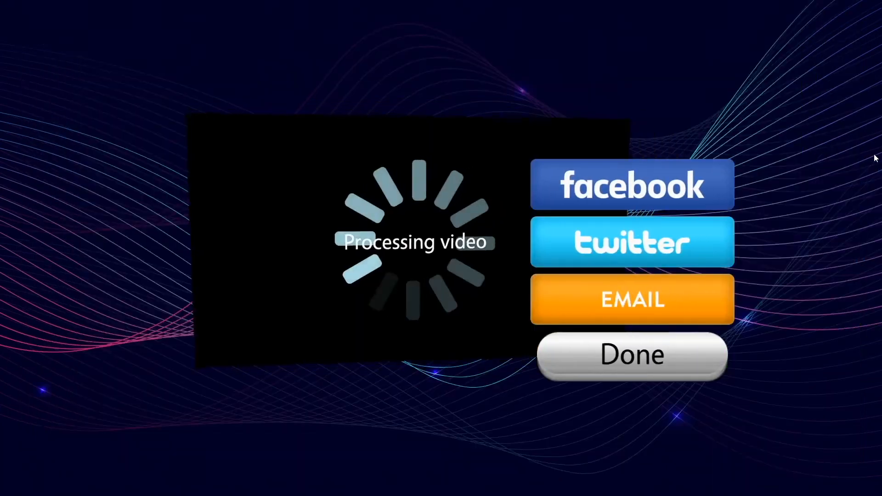
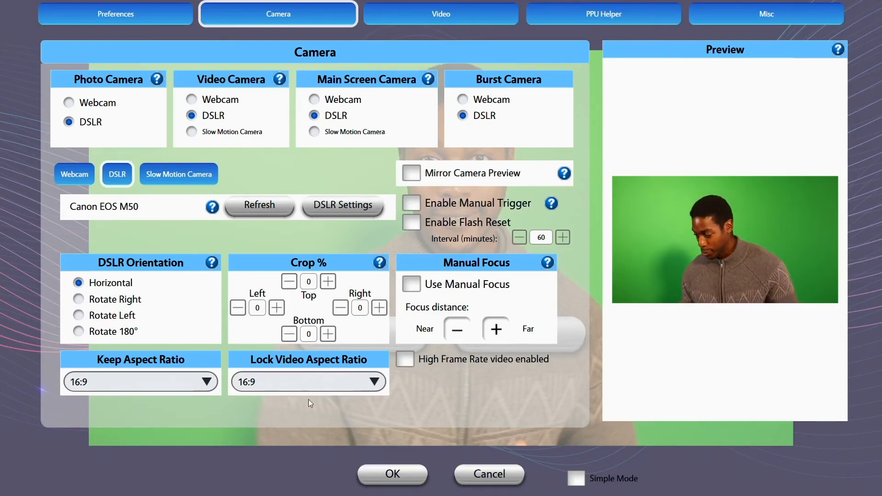
Enable High Frame Rate video for the DSLR in the camera settings and save the settings
{"action": "left_click", "coordinate": [369, 472]}
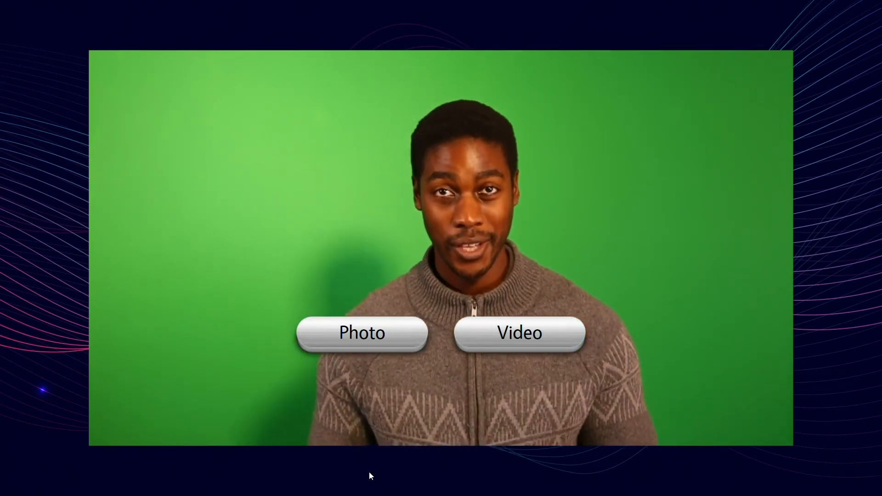
{"action": "key", "text": "s"}
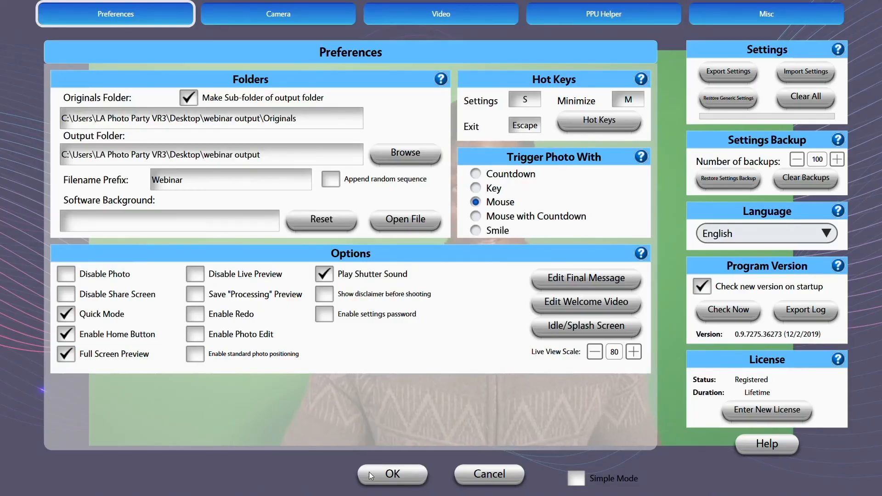
{"action": "left_click", "coordinate": [217, 10]}
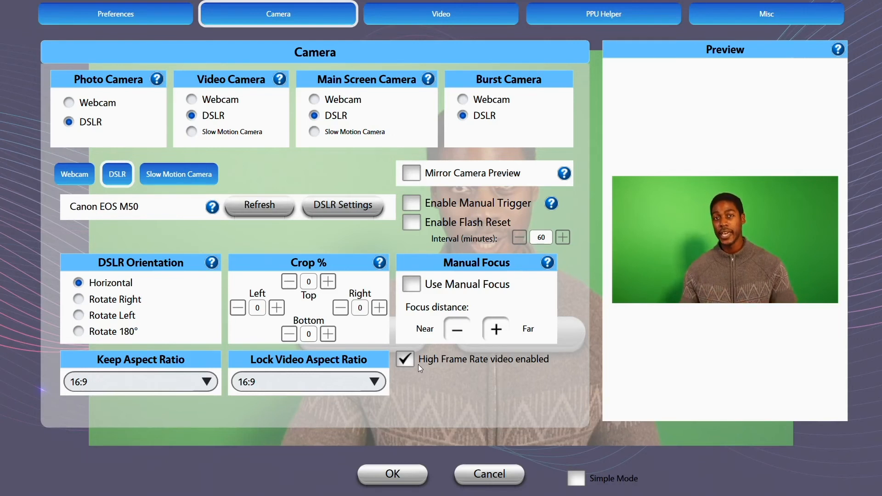
{"action": "left_click", "coordinate": [382, 470]}
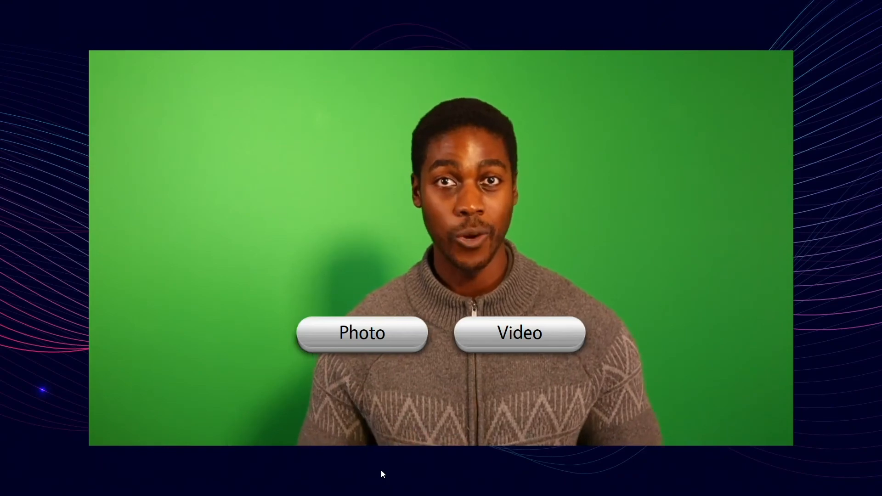
Create a video entry named "sloooo motion" in Slow Motion mode with a recording duration of 5 seconds
{"action": "key", "text": "s"}
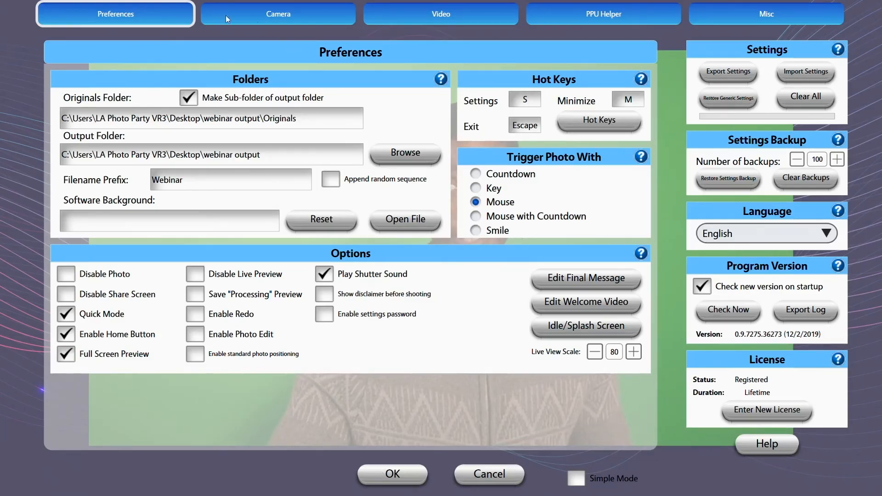
{"action": "left_click", "coordinate": [254, 17]}
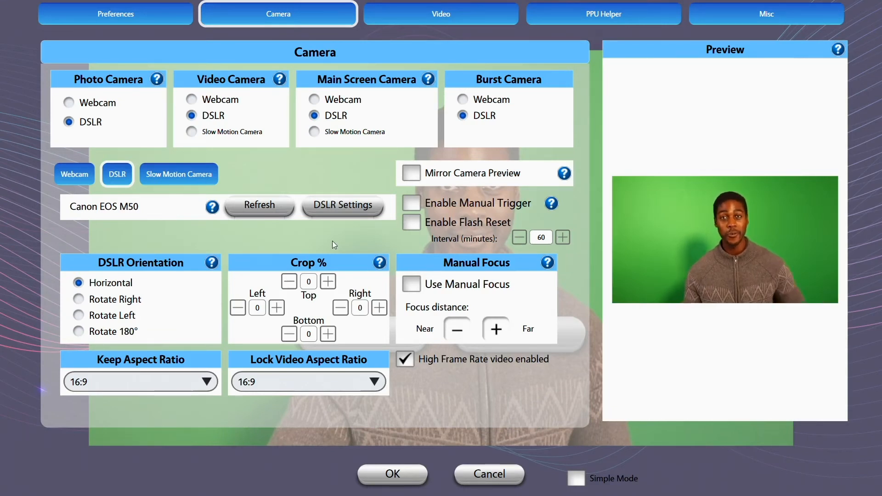
{"action": "left_click", "coordinate": [463, 18]}
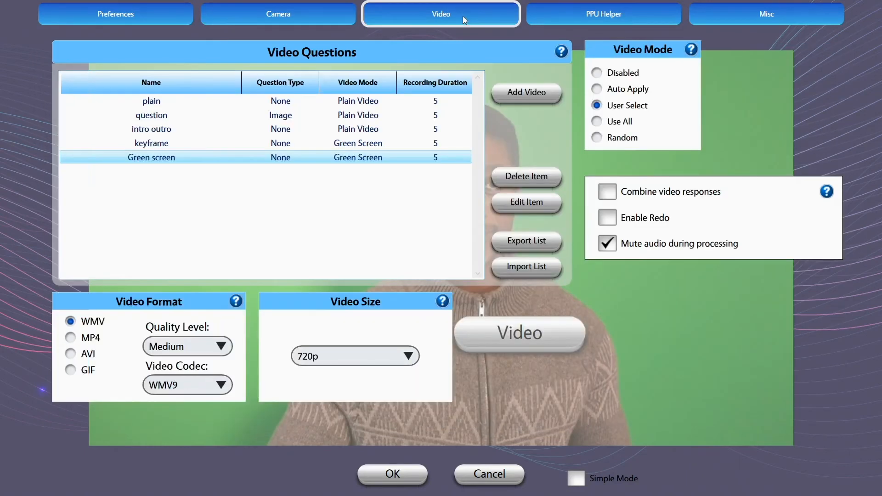
{"action": "left_click", "coordinate": [524, 88]}
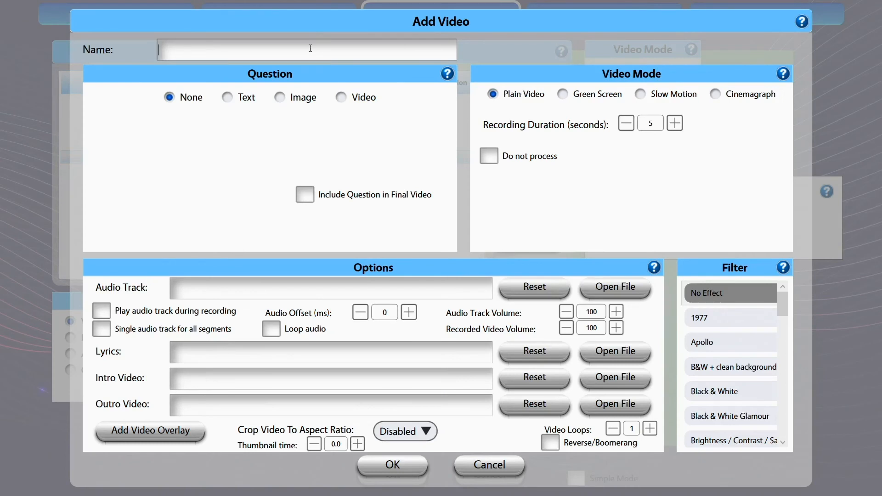
{"action": "type", "text": "sloooo motion"}
{"action": "left_click", "coordinate": [642, 95]}
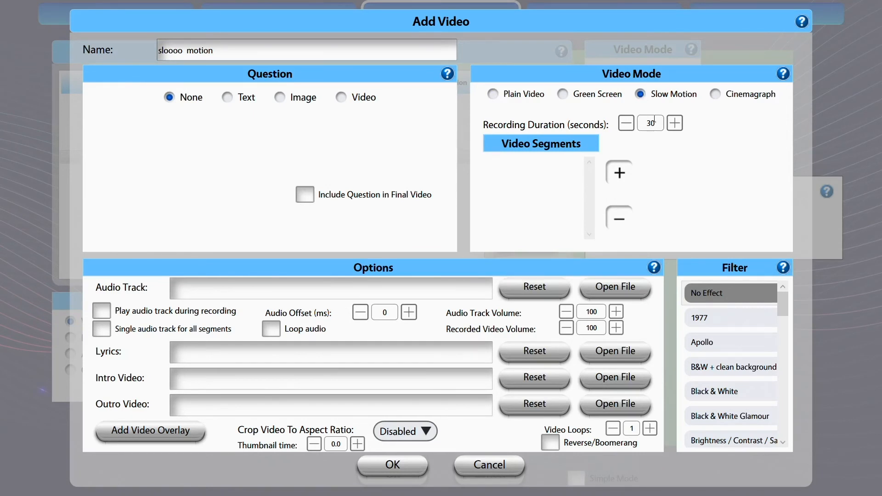
{"action": "double_click", "coordinate": [652, 122]}
{"action": "type", "text": "5"}
Add a video segment from 0 to 2 seconds at 100% speed
{"action": "left_click", "coordinate": [618, 174]}
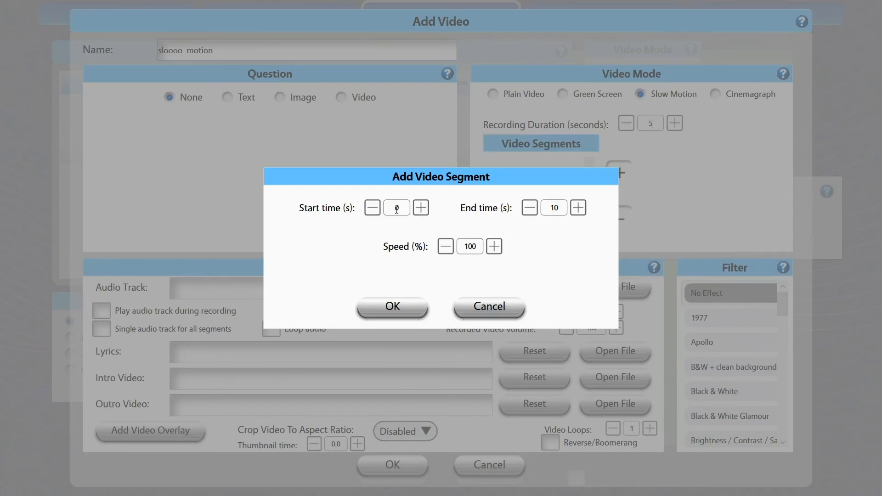
{"action": "double_click", "coordinate": [555, 208]}
{"action": "type", "text": "2"}
{"action": "left_click", "coordinate": [404, 306]}
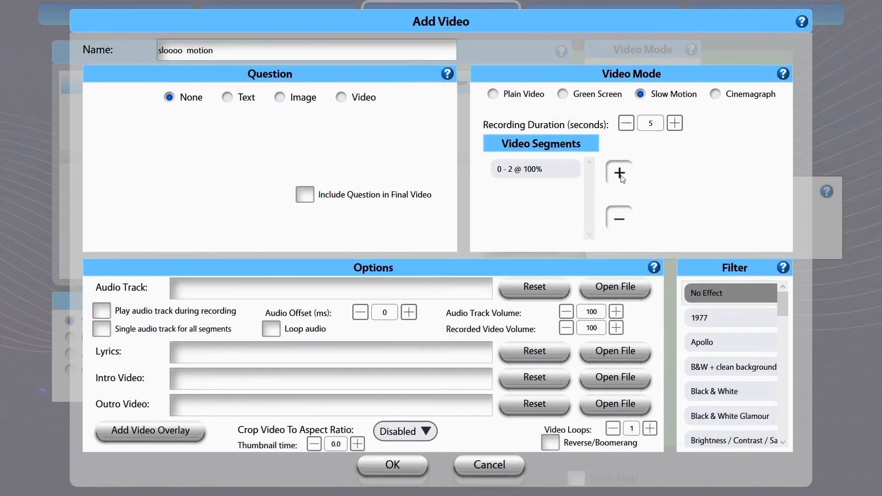
Add a second video segment from 2 to 4 seconds at 25% speed
{"action": "left_click", "coordinate": [620, 174]}
{"action": "double_click", "coordinate": [400, 209]}
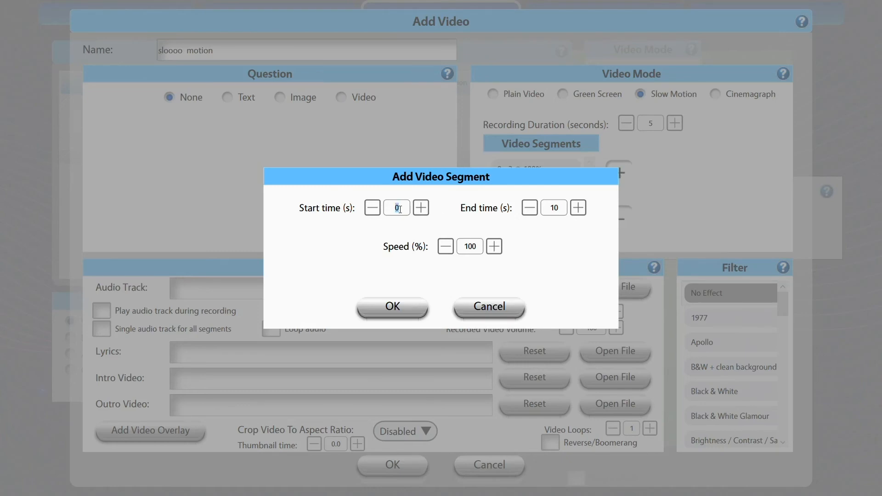
{"action": "type", "text": "2"}
{"action": "double_click", "coordinate": [556, 210]}
{"action": "type", "text": "4"}
{"action": "double_click", "coordinate": [471, 246]}
{"action": "type", "text": "25"}
{"action": "left_click", "coordinate": [393, 307]}
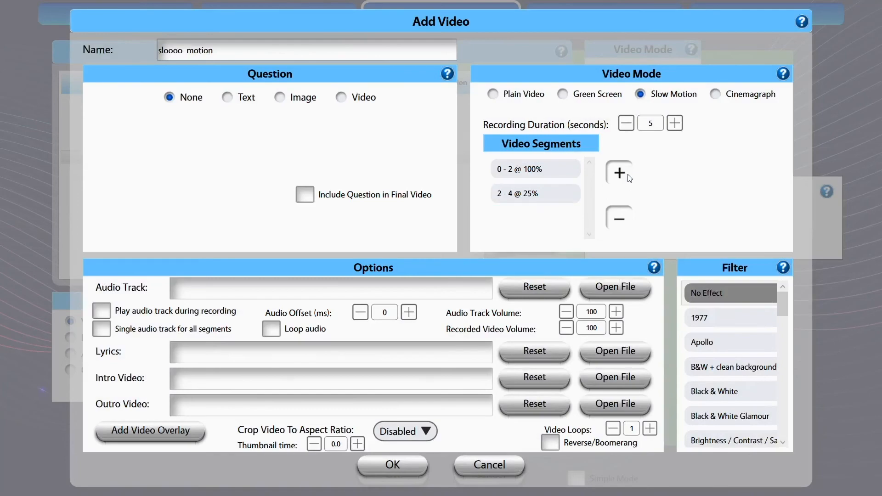
Add a third video segment from 4 to 5 seconds at 400% speed
{"action": "left_click", "coordinate": [629, 178]}
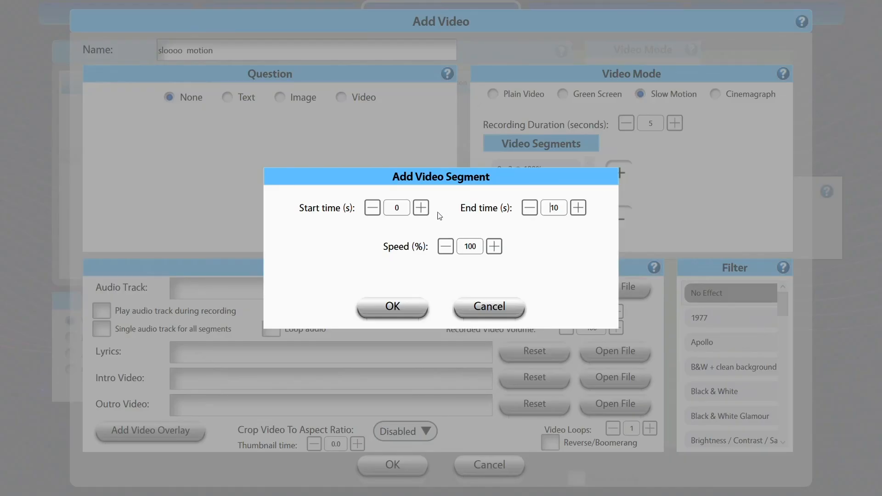
{"action": "type", "text": "4"}
{"action": "double_click", "coordinate": [556, 208]}
{"action": "type", "text": "5"}
{"action": "double_click", "coordinate": [475, 244]}
{"action": "type", "text": "400"}
{"action": "left_click", "coordinate": [386, 307]}
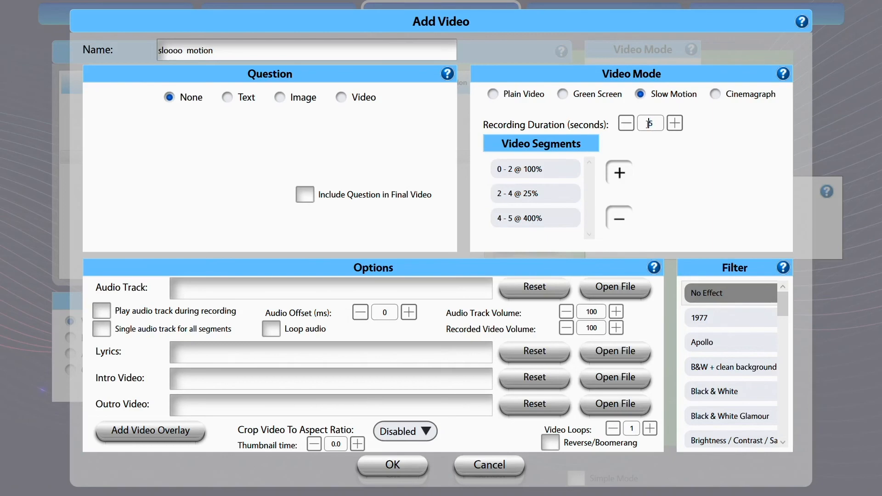
Give the slow motion entry the Music.wav audio track, enable Reverse/Boomerang with one extra video loop, and save the entry
{"action": "left_click", "coordinate": [614, 289]}
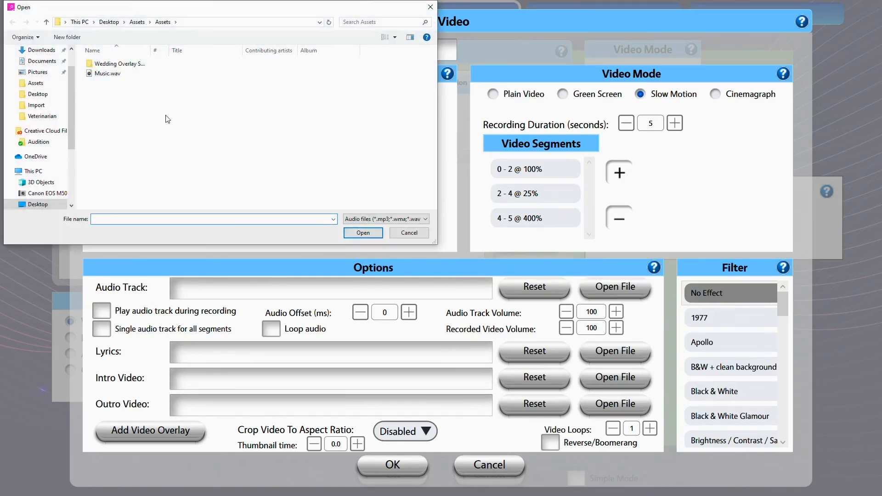
{"action": "double_click", "coordinate": [97, 74]}
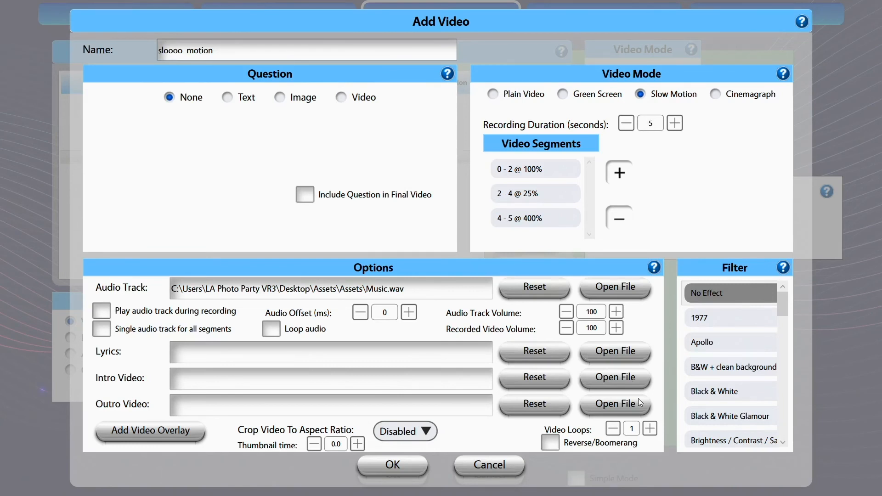
{"action": "left_click", "coordinate": [555, 442]}
{"action": "left_click", "coordinate": [650, 429]}
{"action": "left_click", "coordinate": [380, 459]}
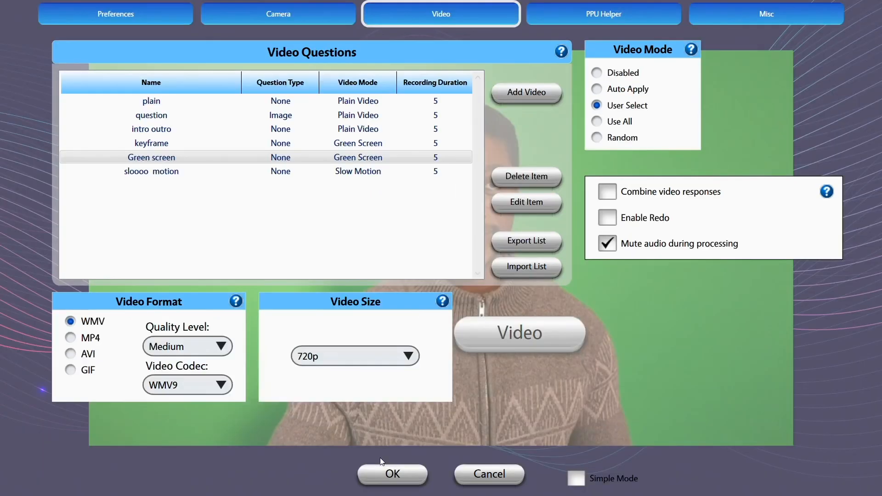
Save the video settings and record a new video using the sloooo motion option
{"action": "left_click", "coordinate": [135, 176]}
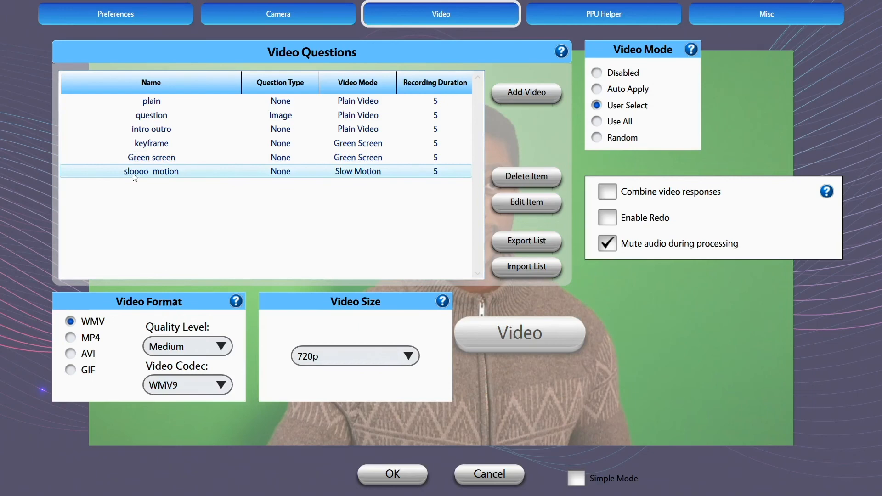
{"action": "left_click", "coordinate": [401, 471]}
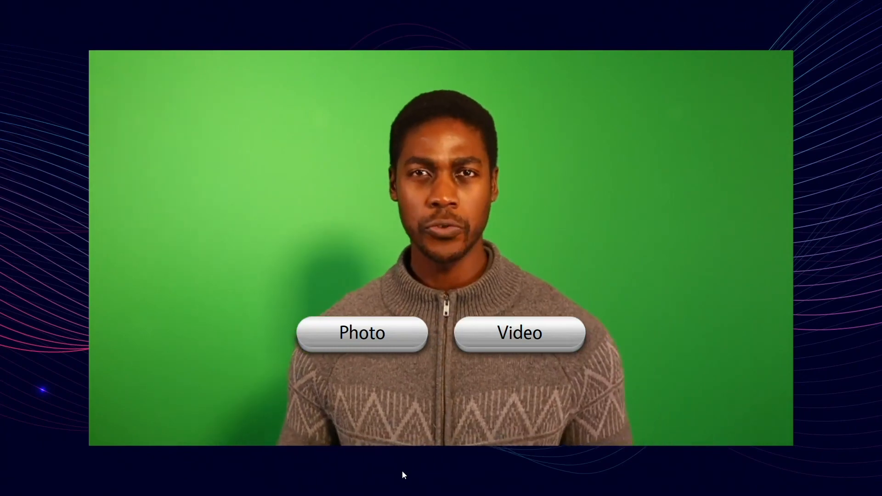
{"action": "left_click", "coordinate": [486, 341]}
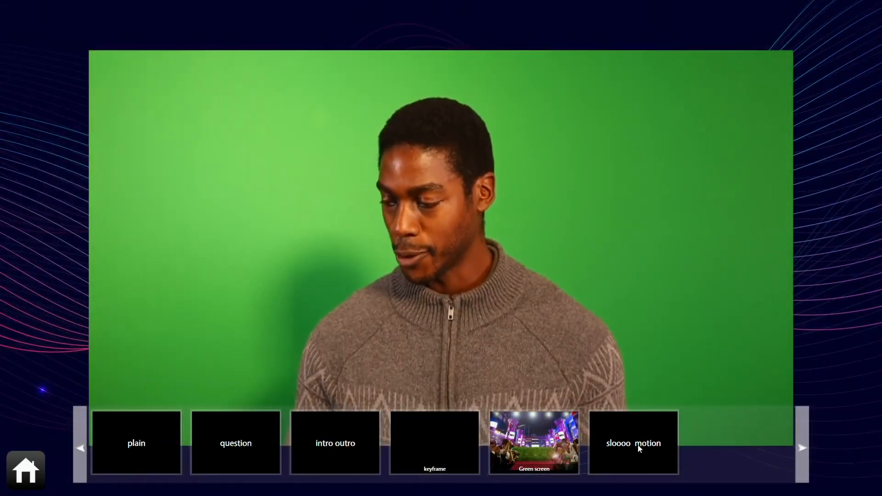
{"action": "left_click", "coordinate": [636, 443]}
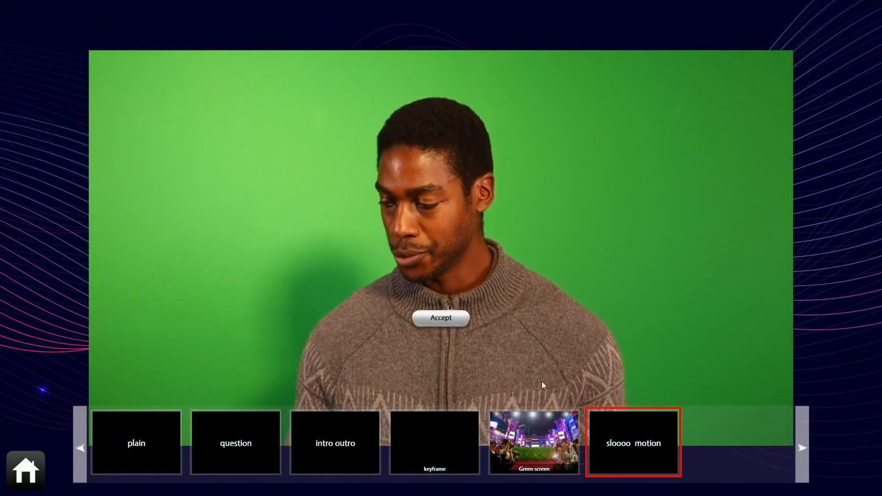
{"action": "left_click", "coordinate": [444, 315]}
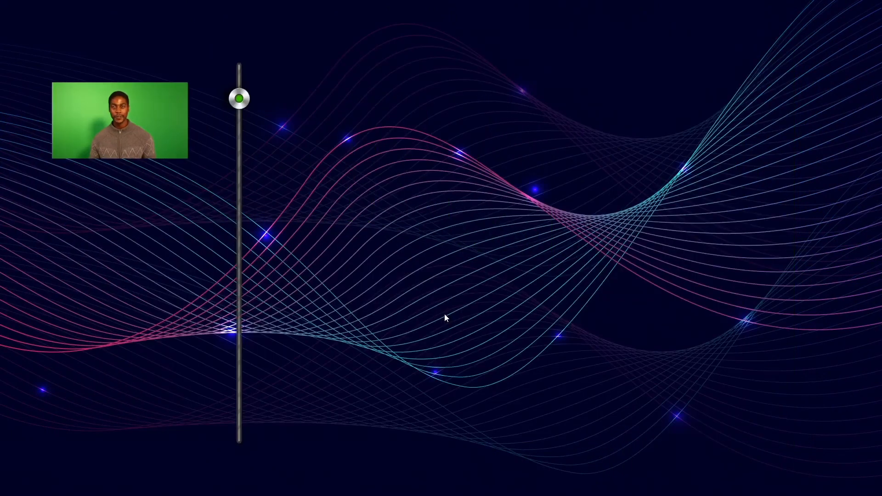